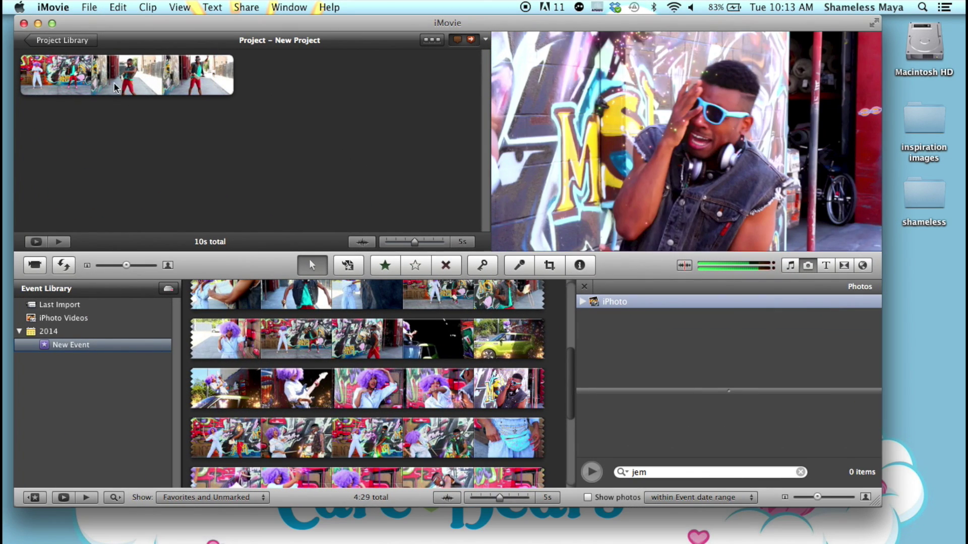
- Turn Show Advanced Tools on in iMovie Preferences and close the window
mouse_move(111, 86)
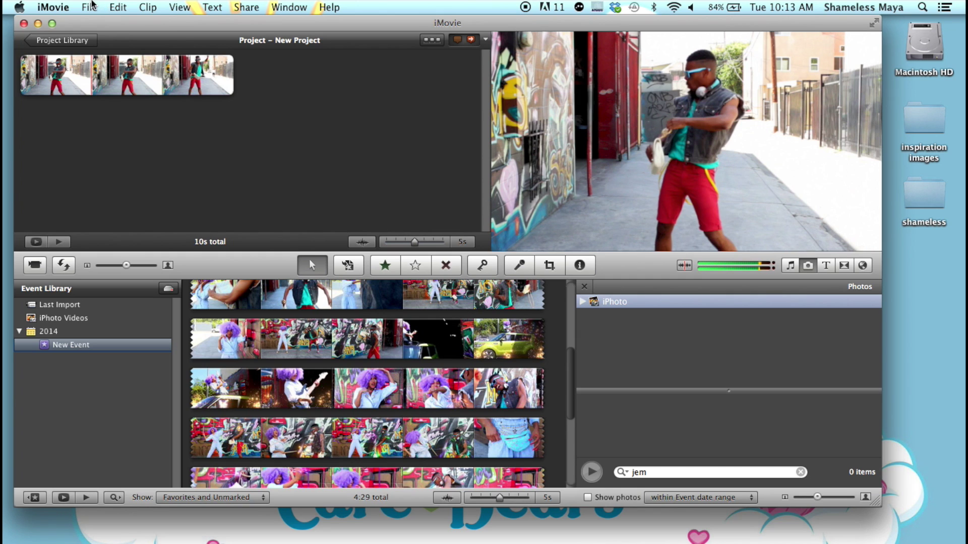
left_click(52, 6)
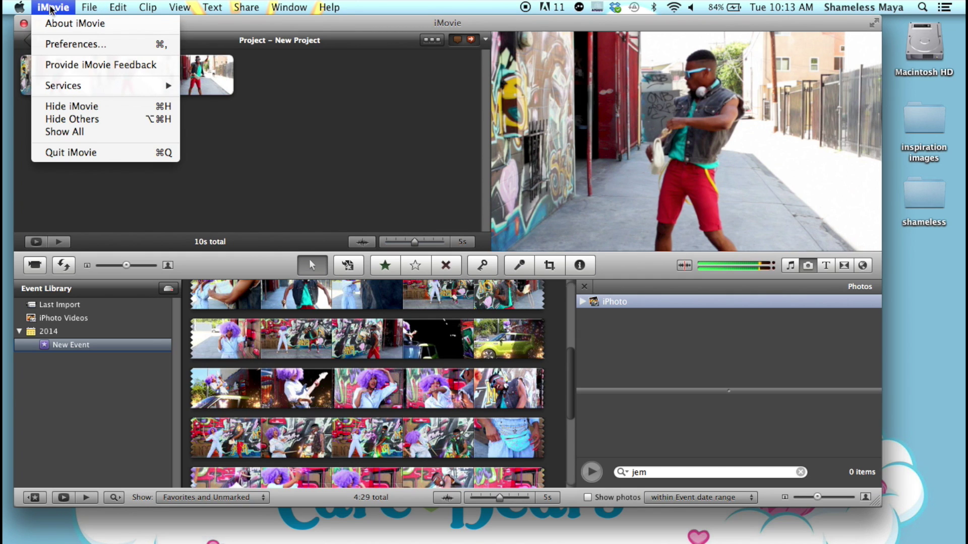
left_click(56, 45)
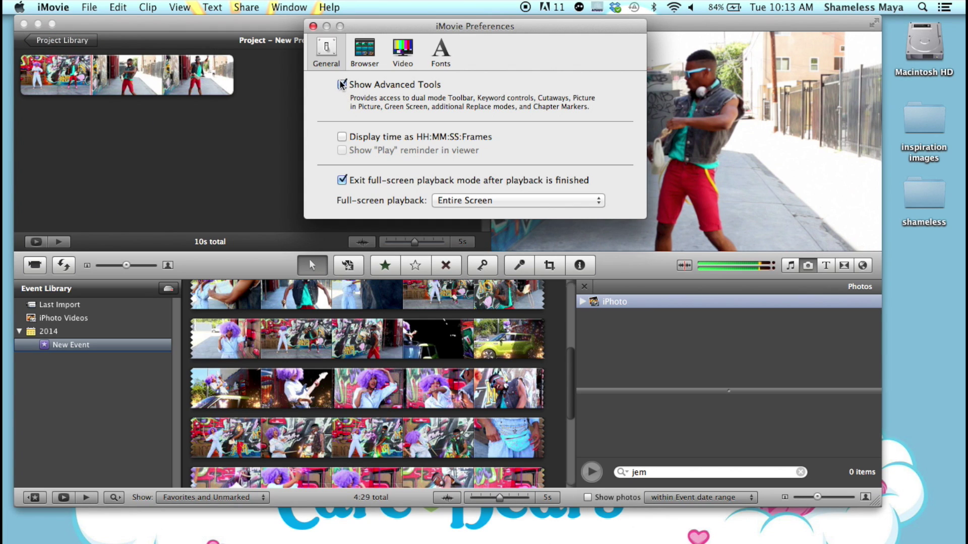
left_click(342, 85)
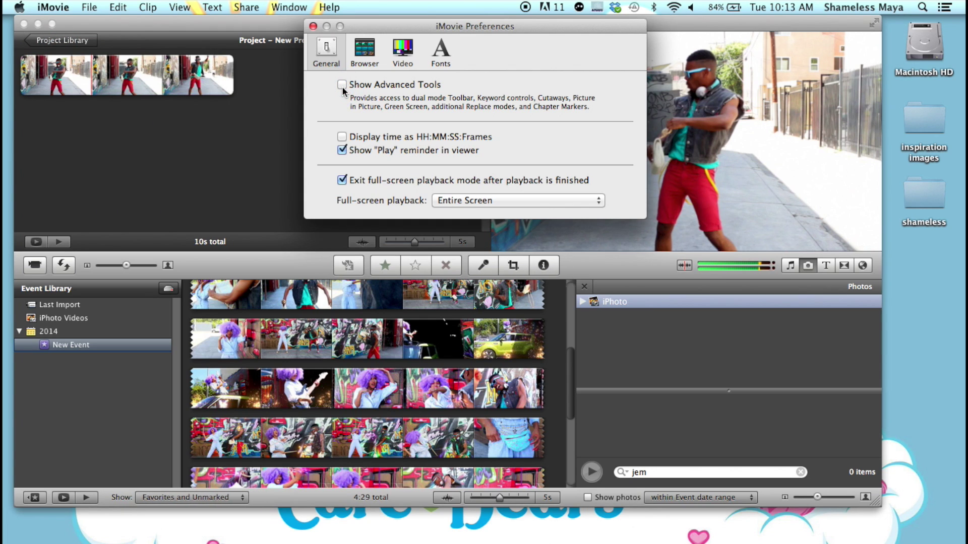
left_click(342, 85)
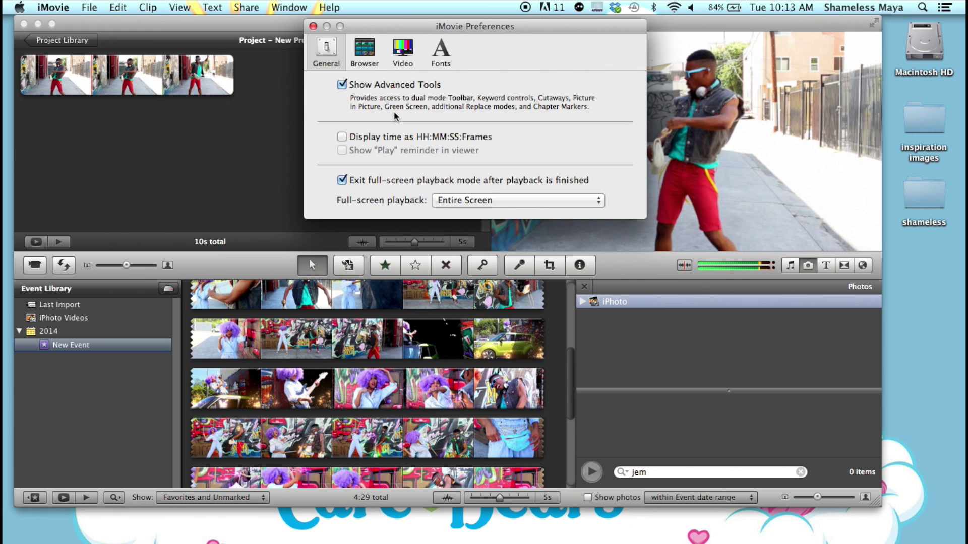
left_click(313, 26)
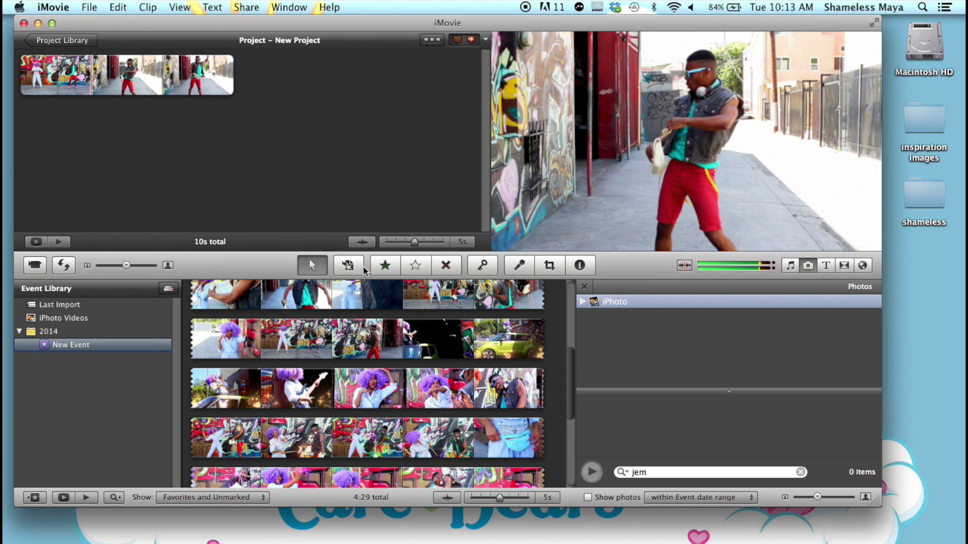
- Expand the iPhoto library's sources in the Photos browser, then switch to Photoshop
left_click(581, 304)
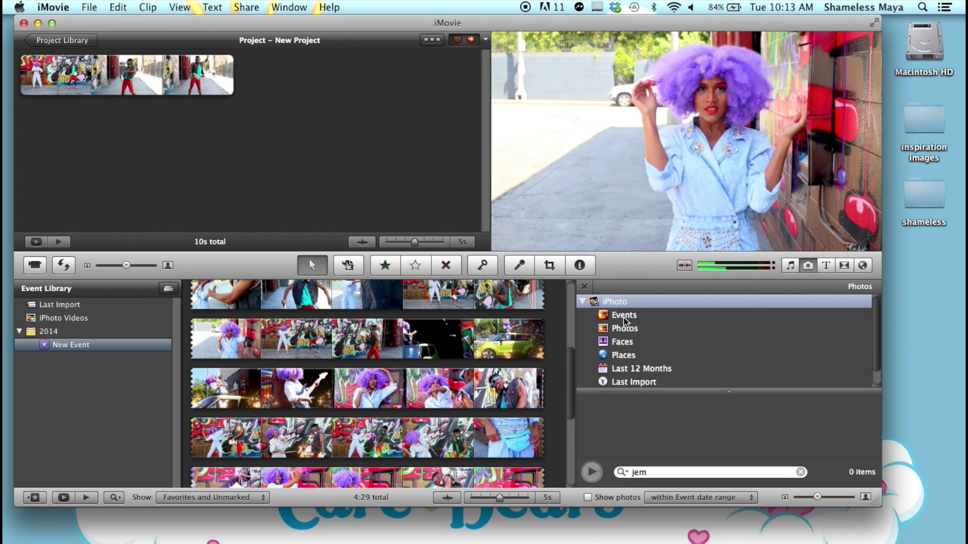
scroll(666, 368, "down", 1)
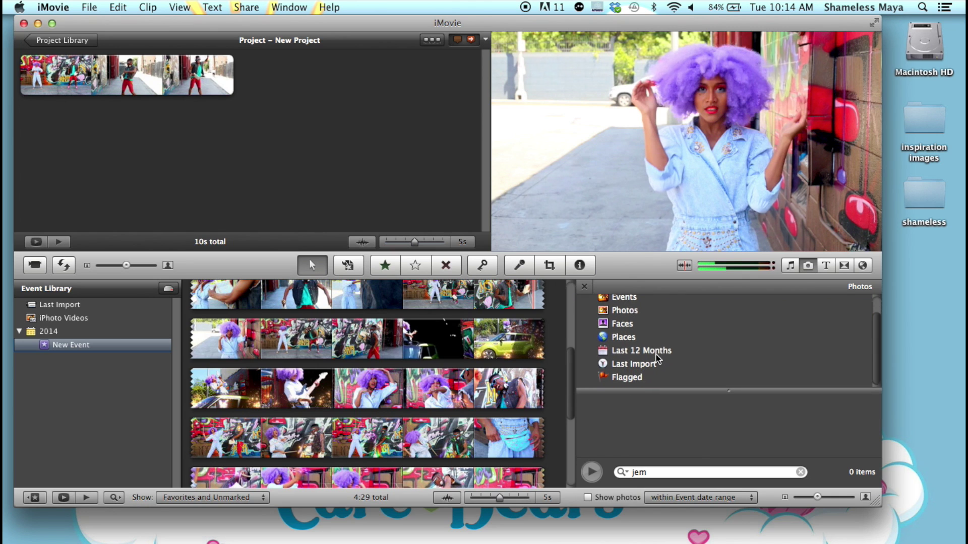
key("super+Tab")
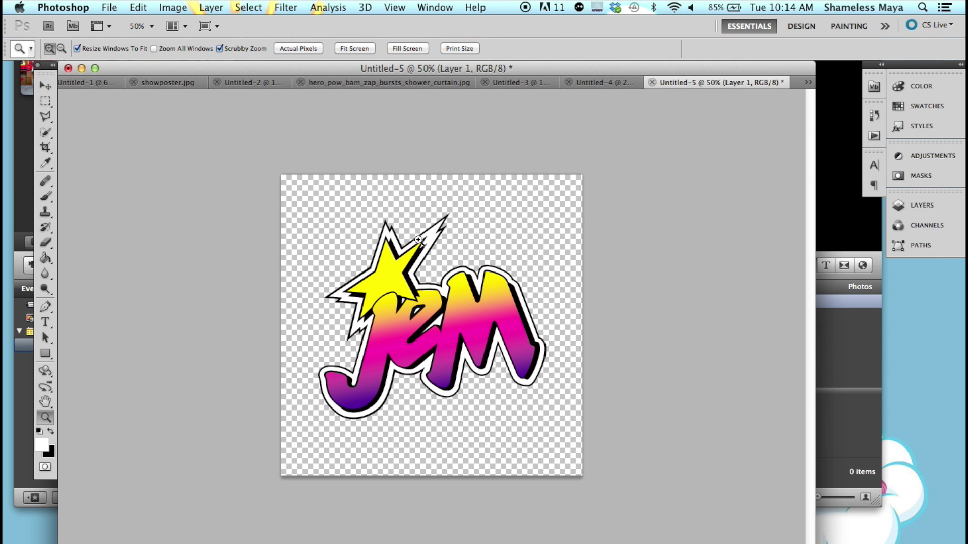
- Check the Jem logo's canvas size in inches (12.5 × 12.5) under Image > Canvas Size
mouse_move(421, 67)
left_mouse_down()
mouse_move(421, 183)
mouse_move(404, 71)
mouse_move(435, 74)
left_mouse_up()
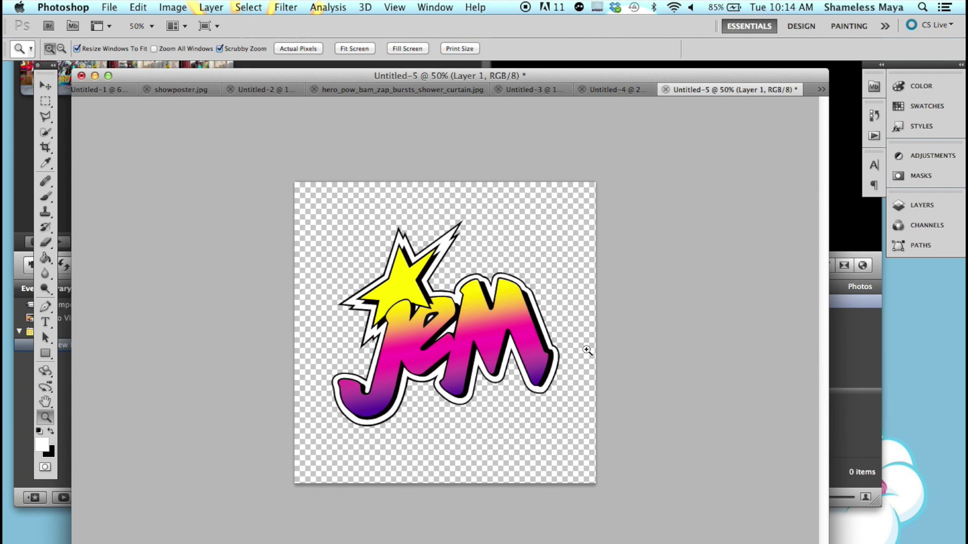
key("v")
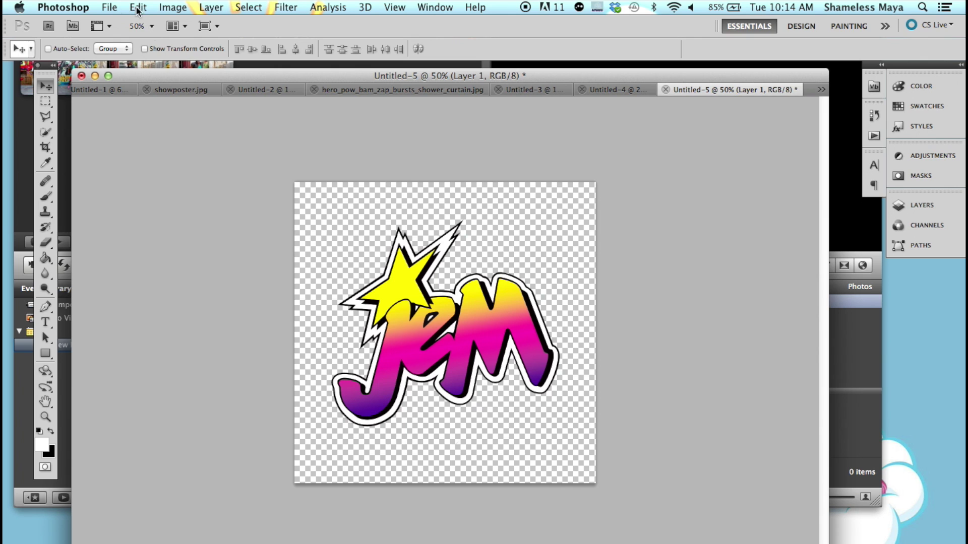
left_click(207, 8)
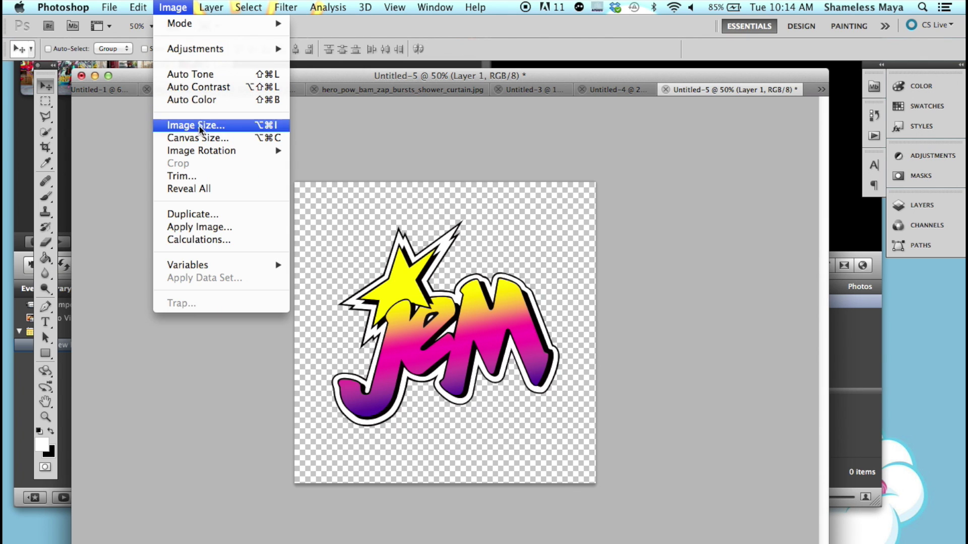
left_click(197, 138)
left_click(519, 239)
left_click(519, 227)
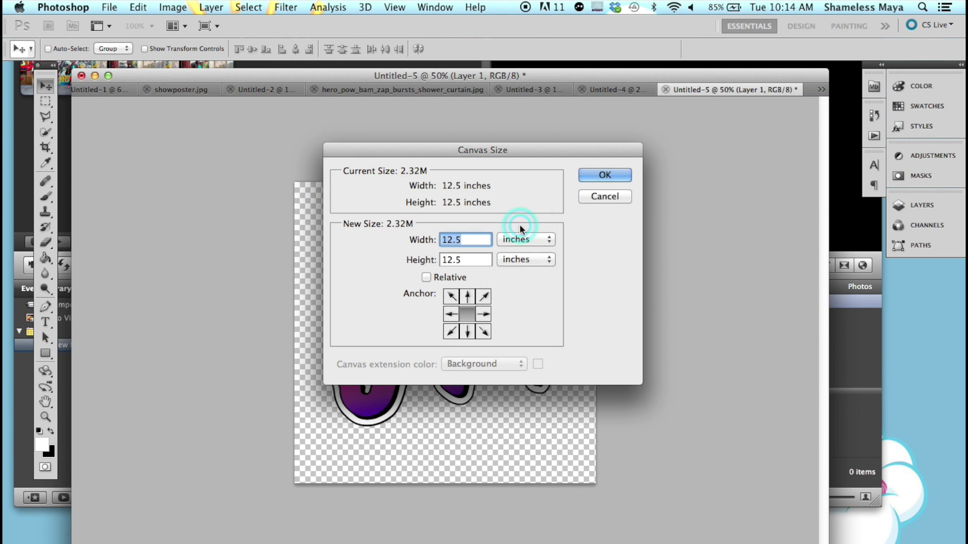
left_click(522, 239)
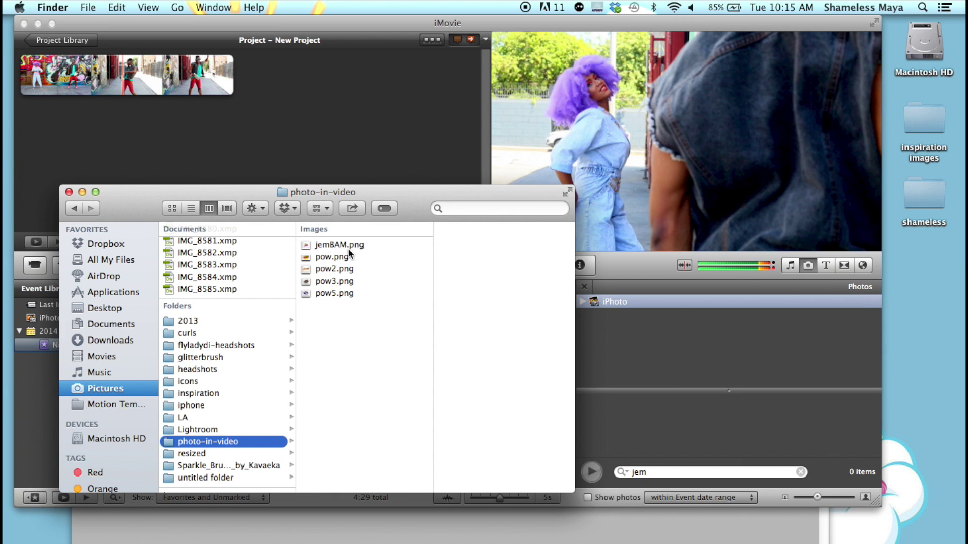
- Drop jemBAM.png onto the dance clip as a Picture in Picture overlay, placed slightly earlier
left_click_drag(335, 244, 183, 76)
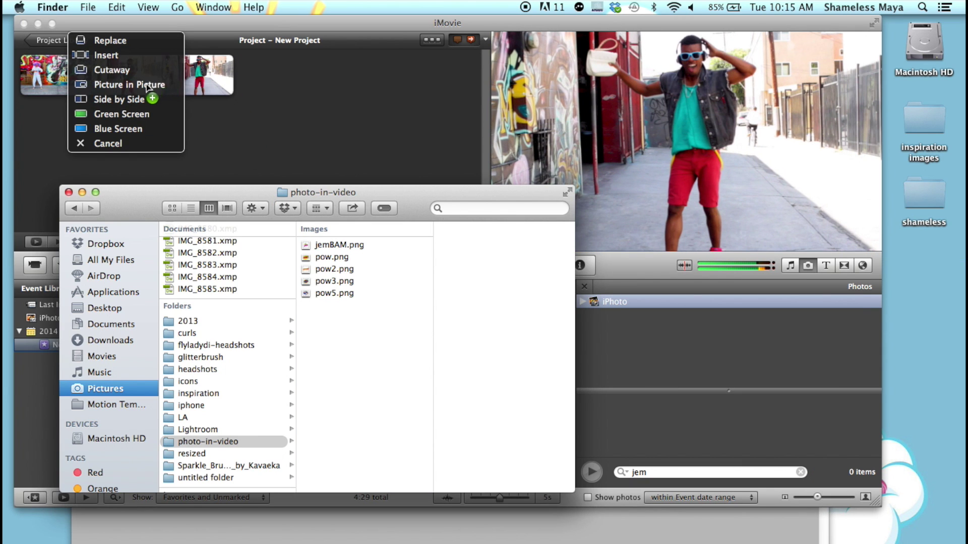
left_click(123, 86)
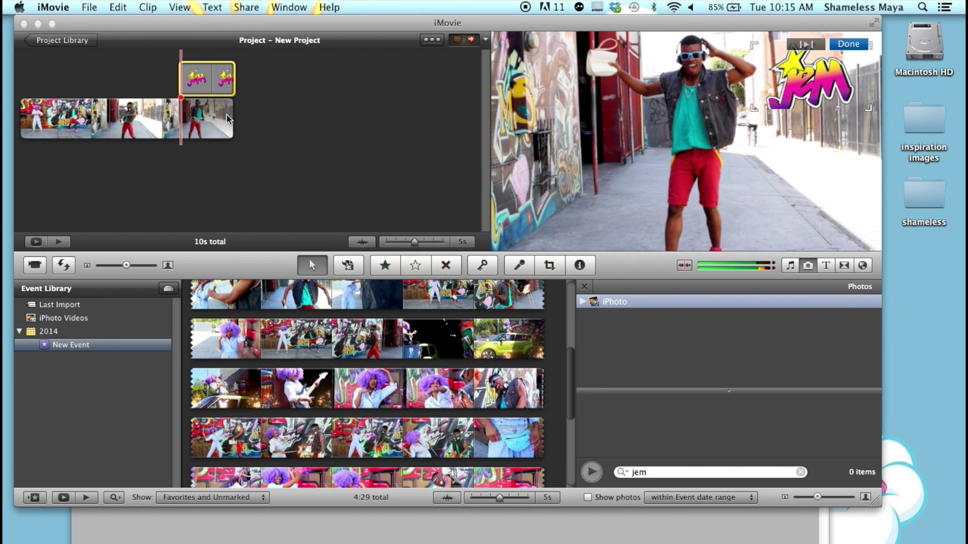
left_click_drag(212, 77, 190, 75)
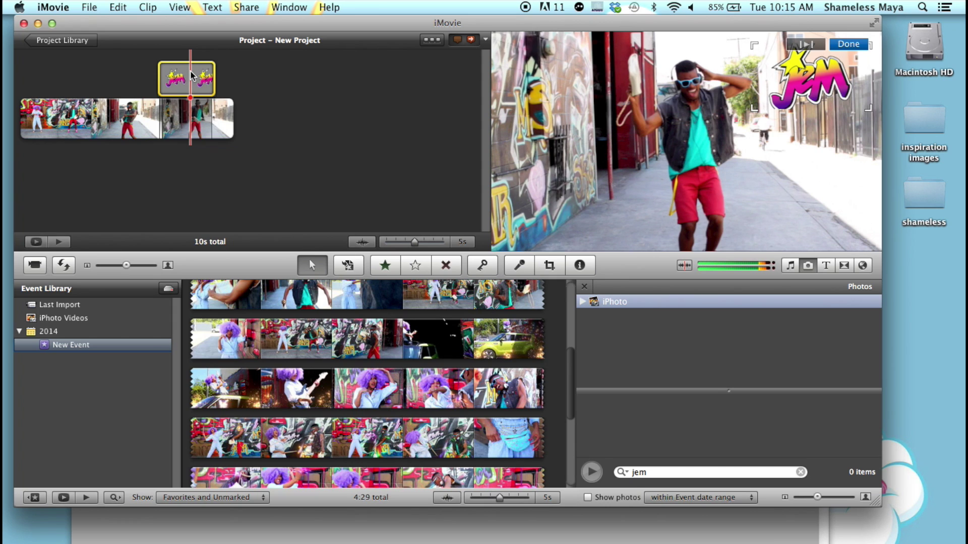
- Resize the overlay's Ken Burns start framing so the whole Jem logo shows
left_click(167, 89)
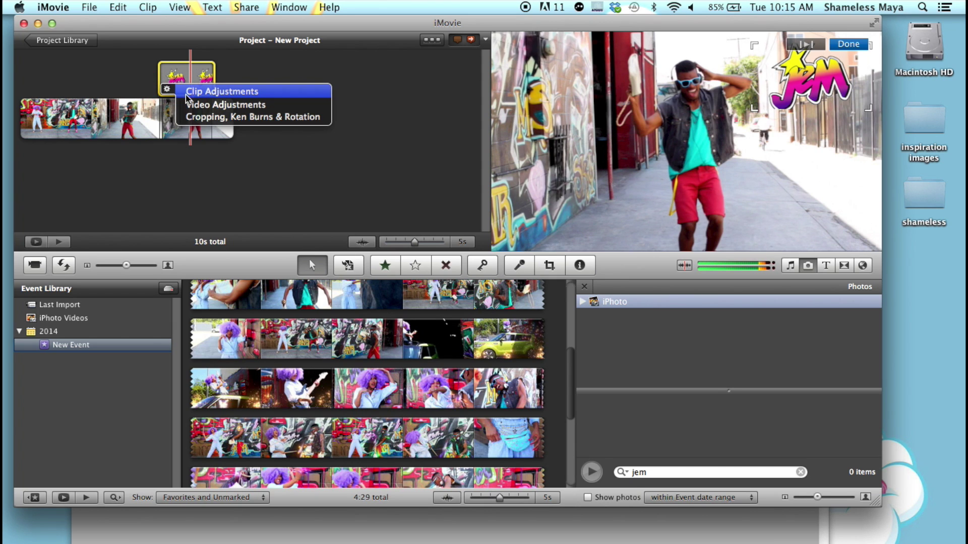
left_click(195, 116)
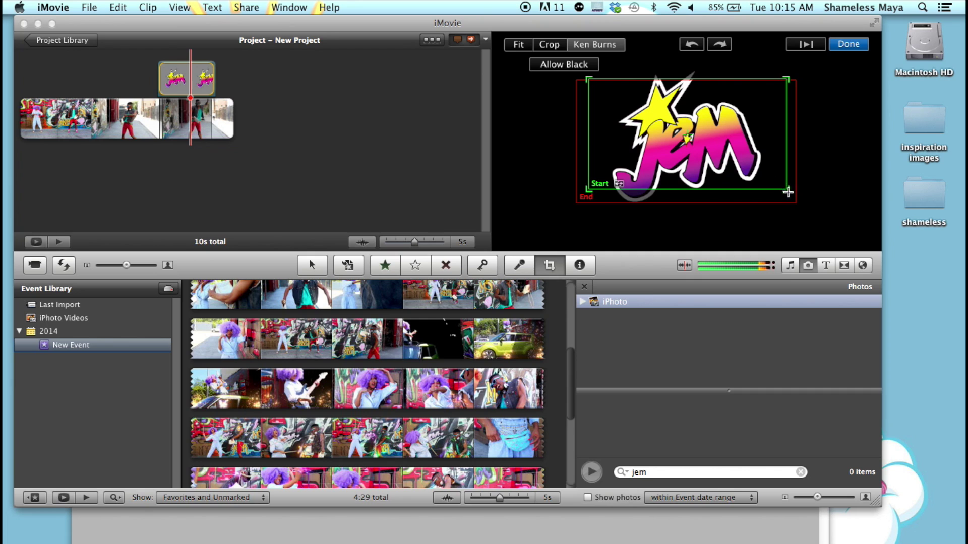
left_click_drag(787, 190, 804, 218)
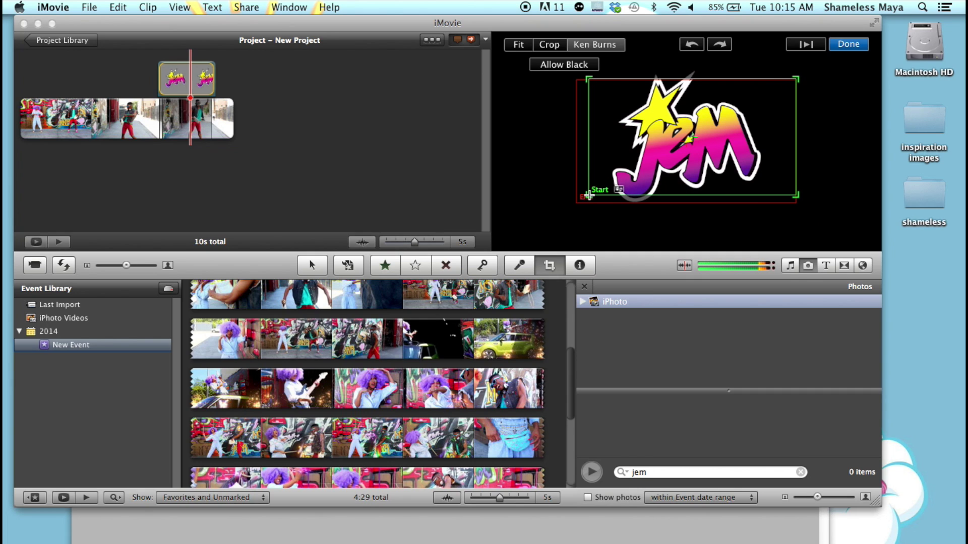
left_click_drag(587, 195, 546, 214)
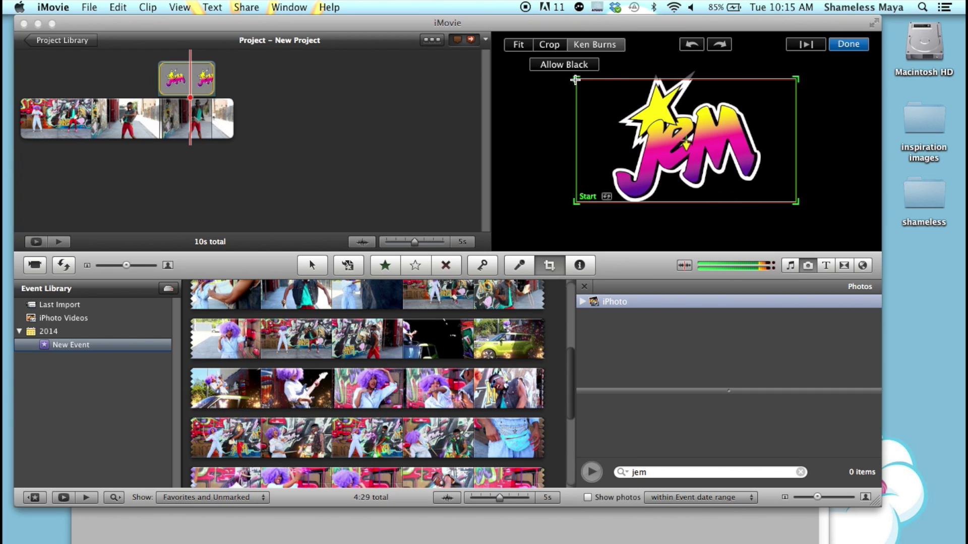
left_click(563, 63)
left_click(854, 45)
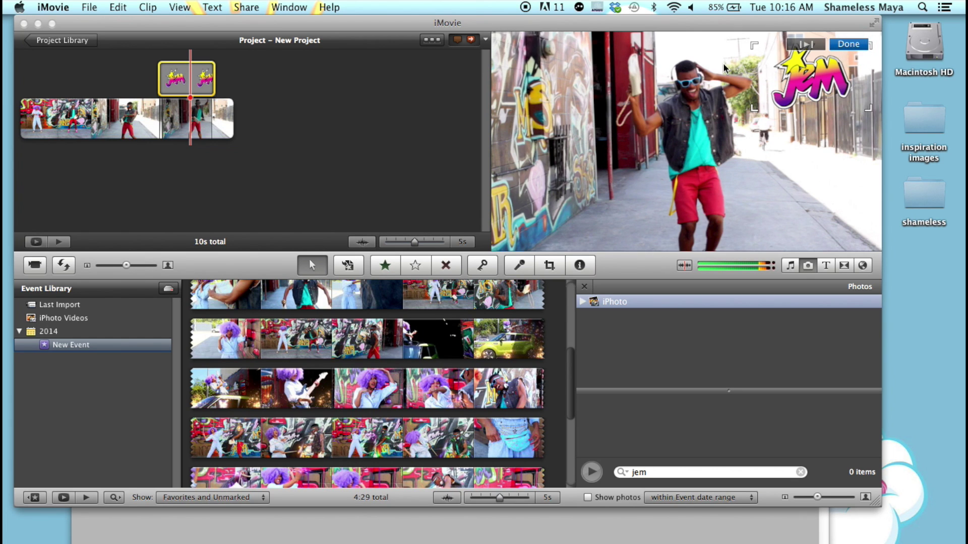
- Drag the Jem overlay to the lower-left corner of the video and preview its placement
left_click_drag(801, 85, 556, 220)
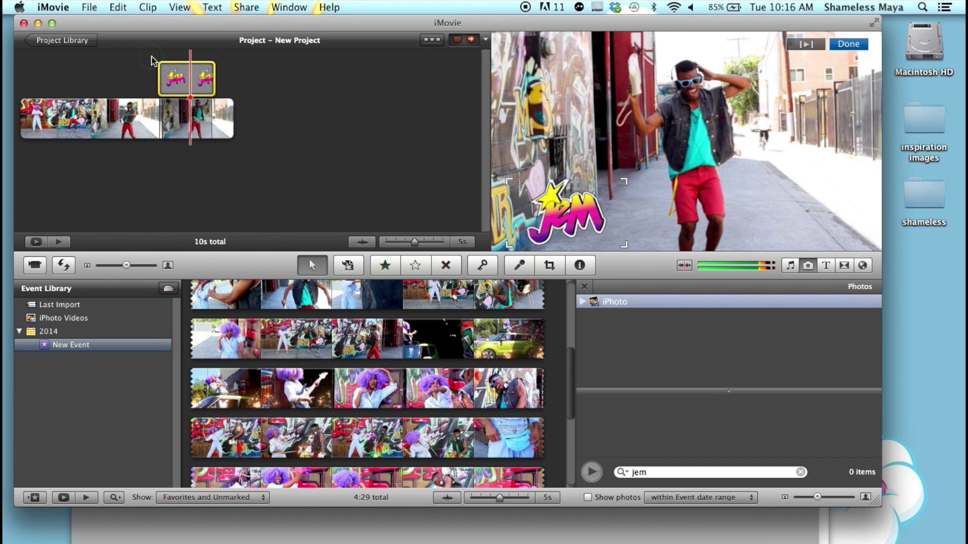
left_click(139, 63)
left_click(141, 63)
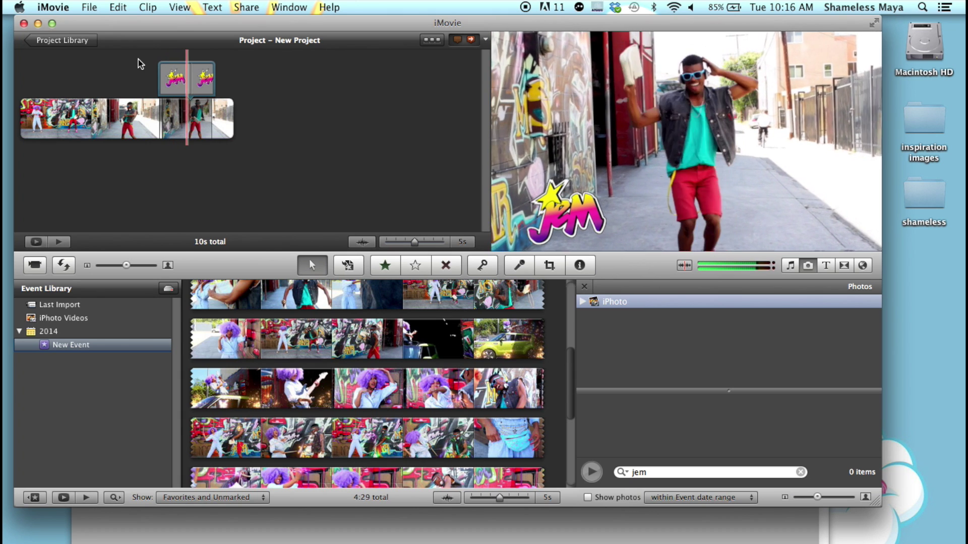
left_click(150, 75)
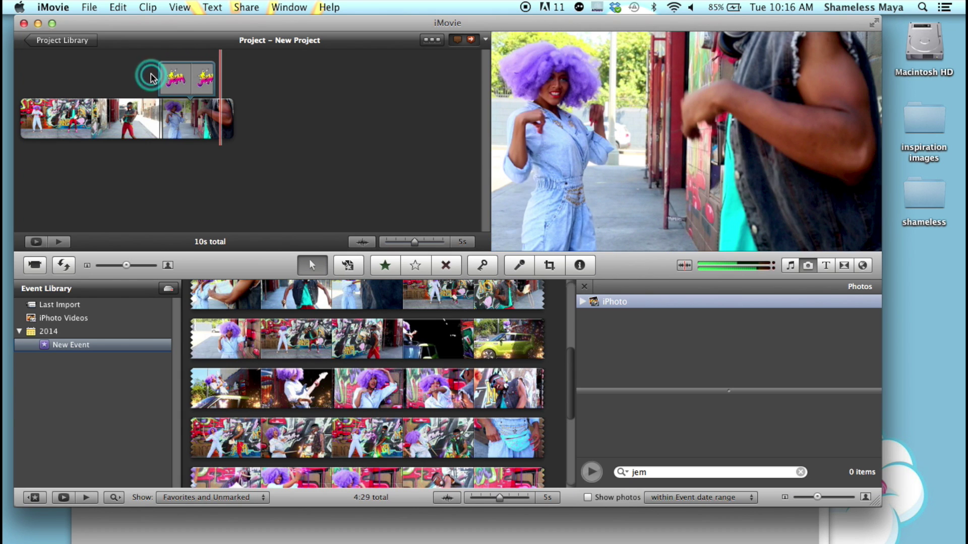
left_click(143, 87)
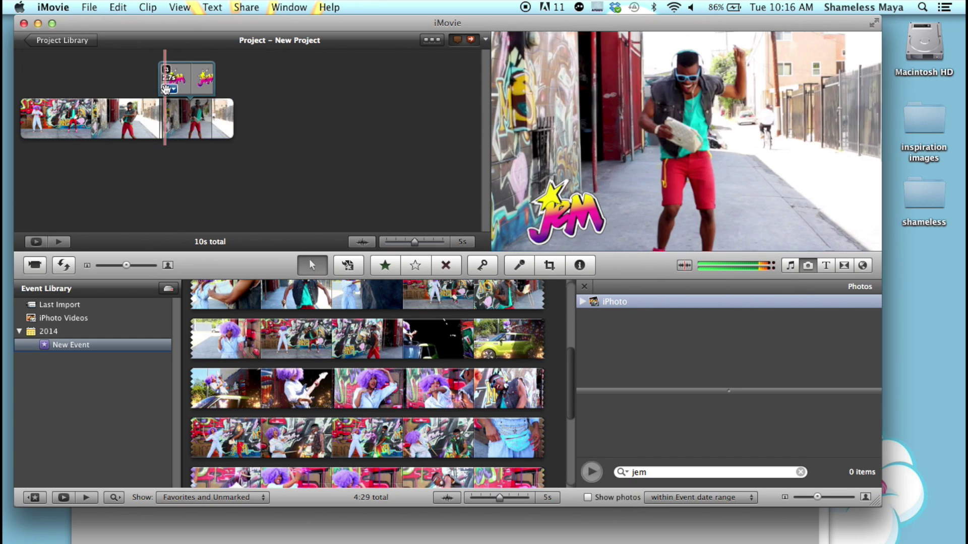
- Give the Jem picture-in-picture overlay a Dissolve effect and play the project to preview it
left_click(170, 88)
left_click(222, 89)
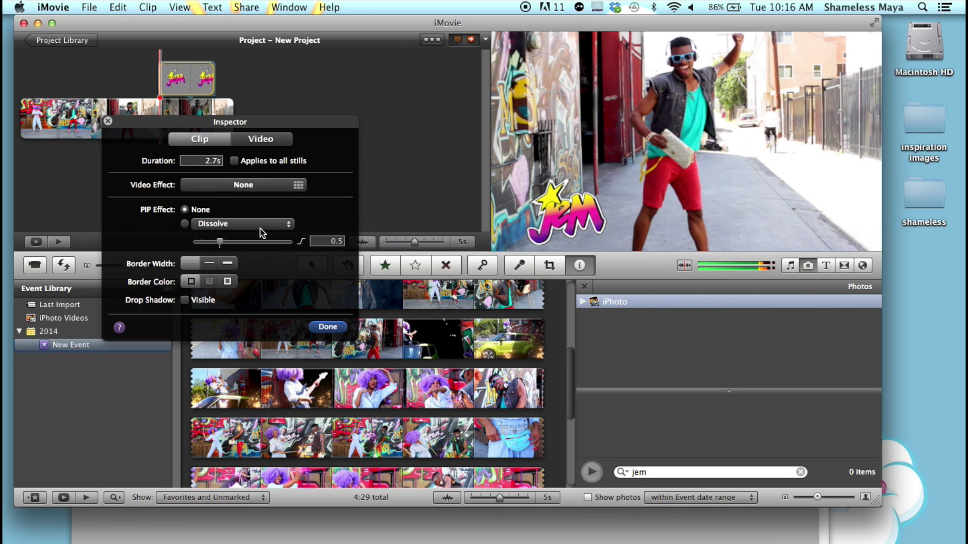
left_click(185, 223)
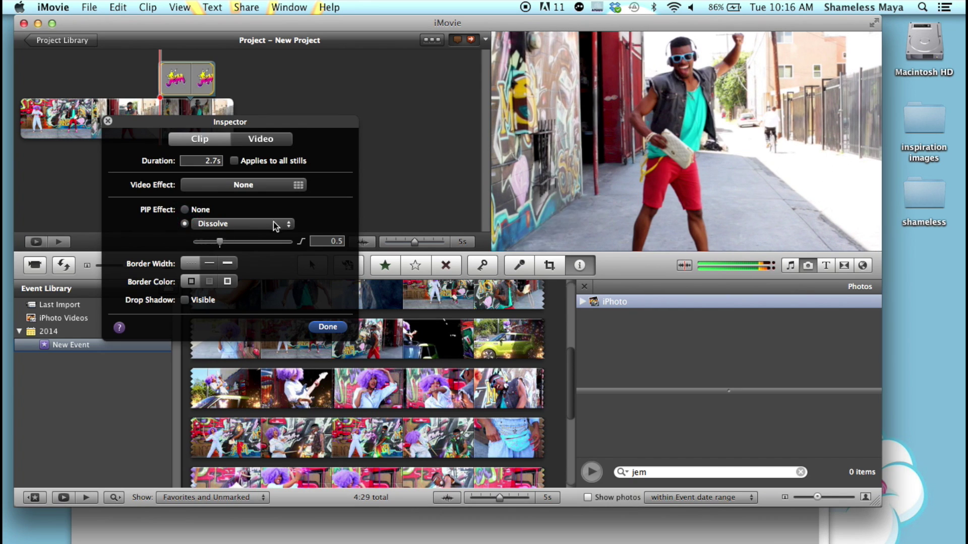
left_click(292, 224)
left_click(292, 226)
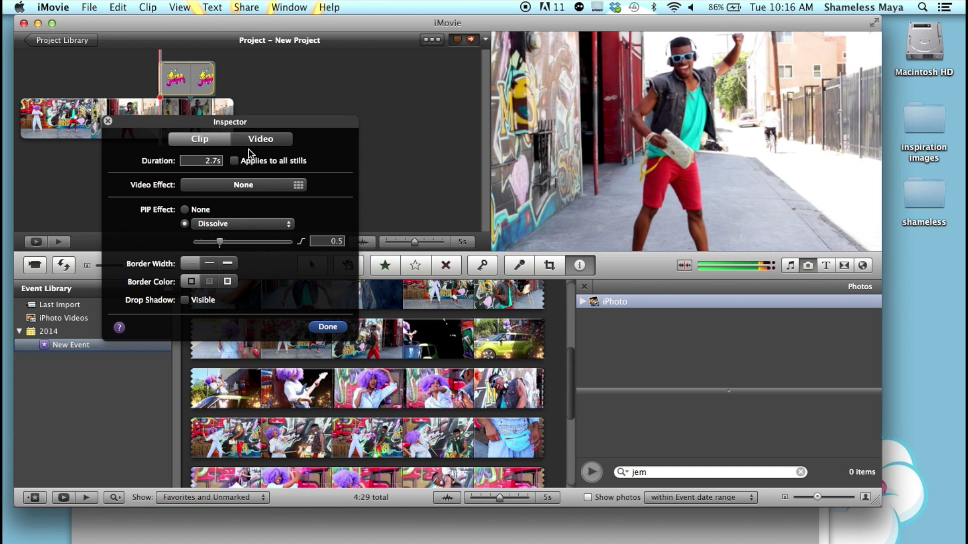
left_click(108, 121)
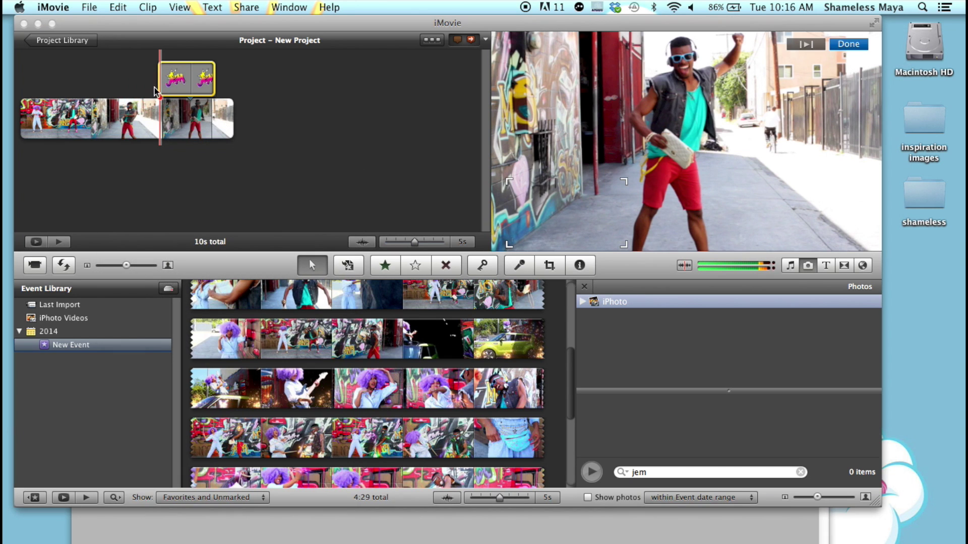
key("space")
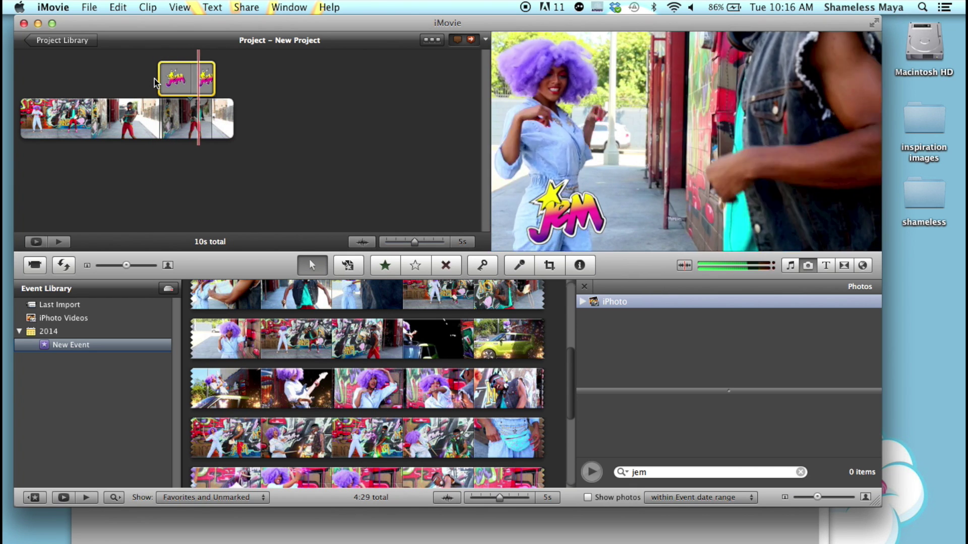
key("space")
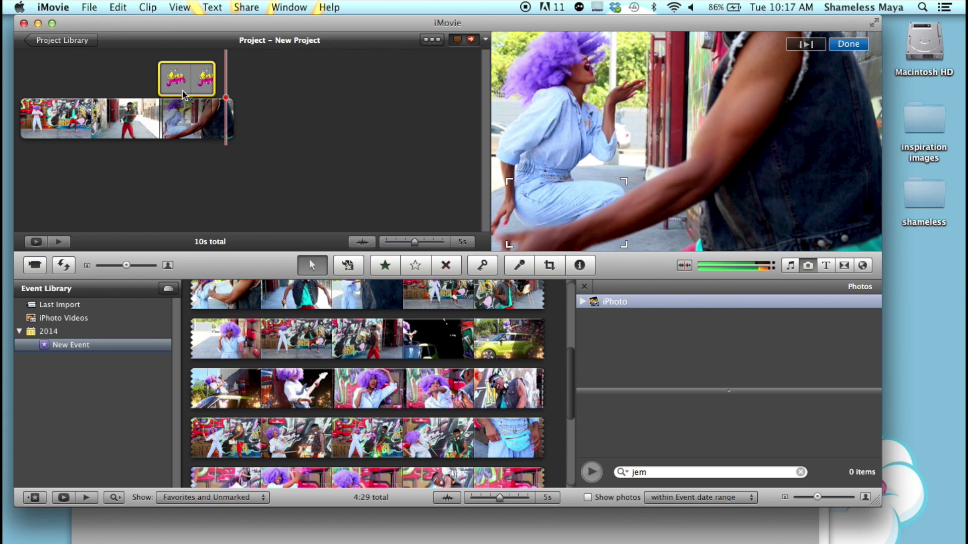
- Set the JEM clip's cropping to Fit so the whole graphic is framed
left_click(167, 89)
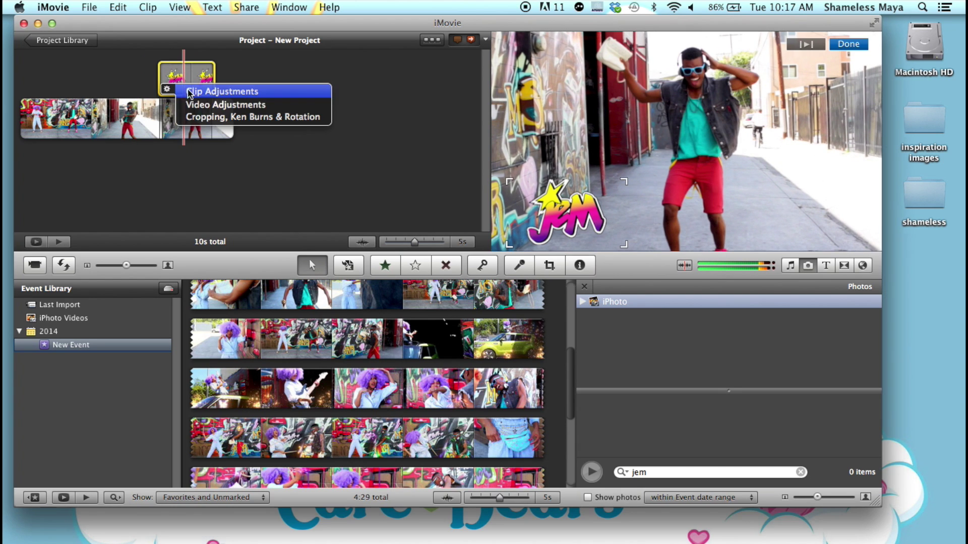
left_click(202, 116)
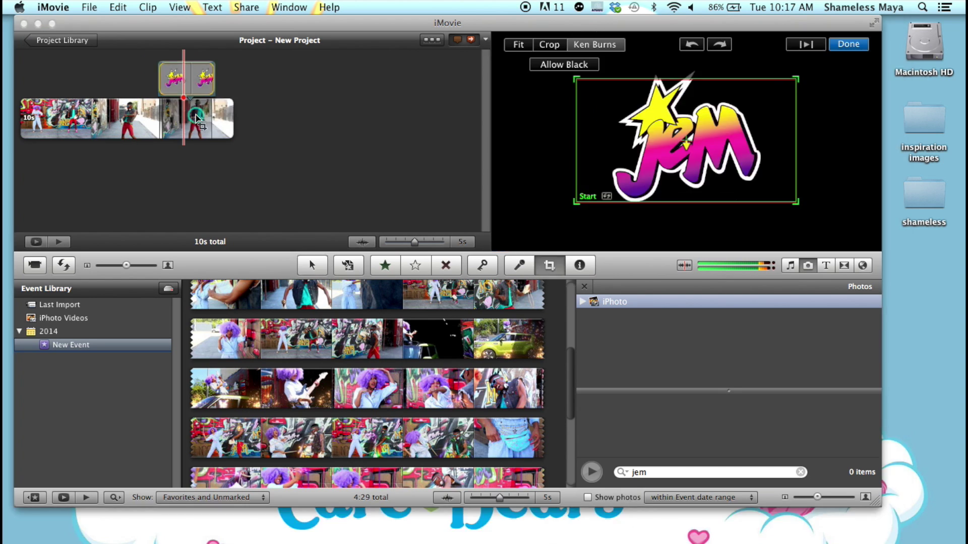
left_click(522, 46)
left_click(519, 45)
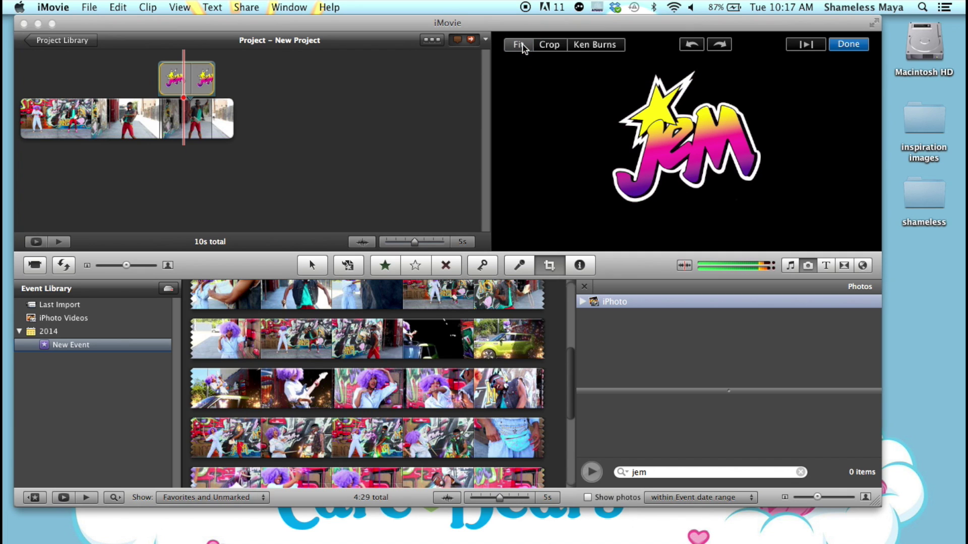
left_click(863, 44)
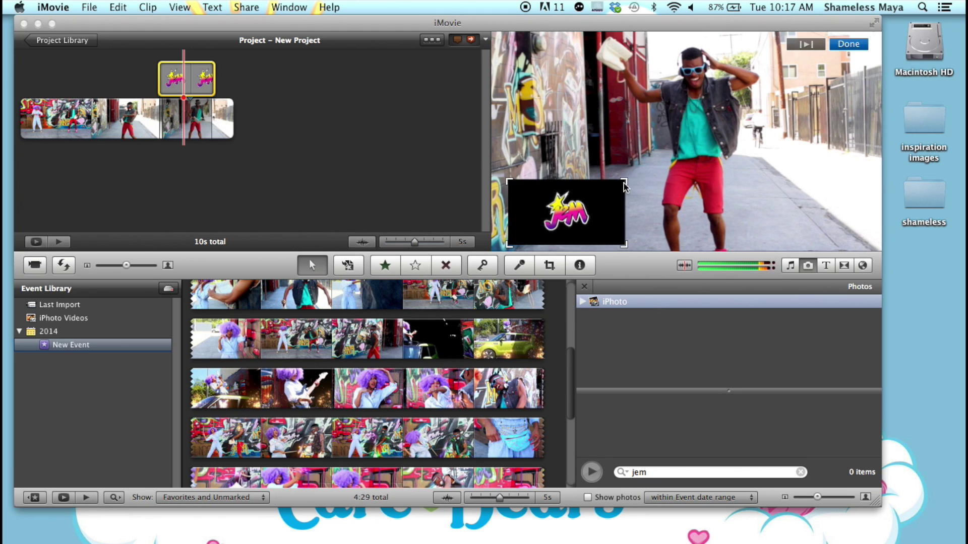
- Shrink the JEM inset by its corner, play to check it, and hide iMovie
left_click_drag(624, 187, 639, 160)
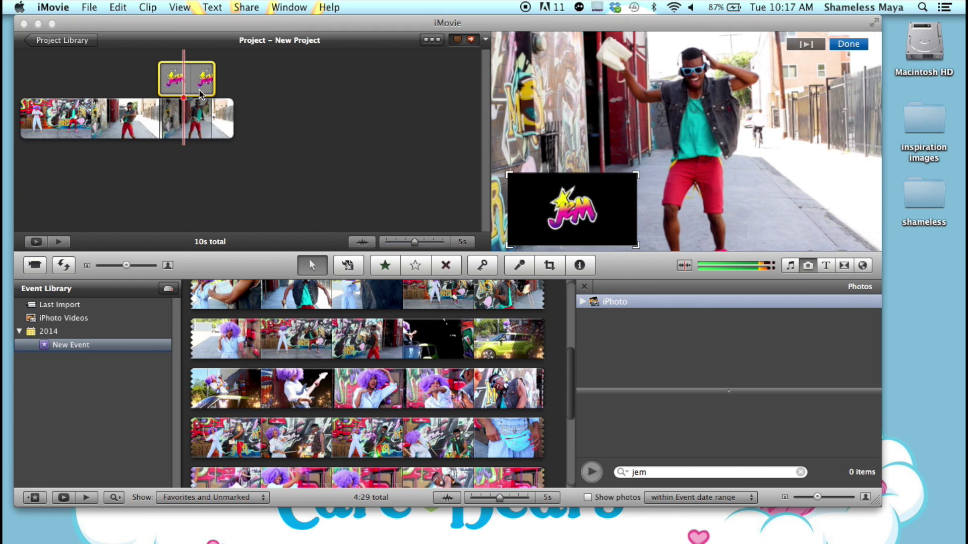
left_click(172, 76)
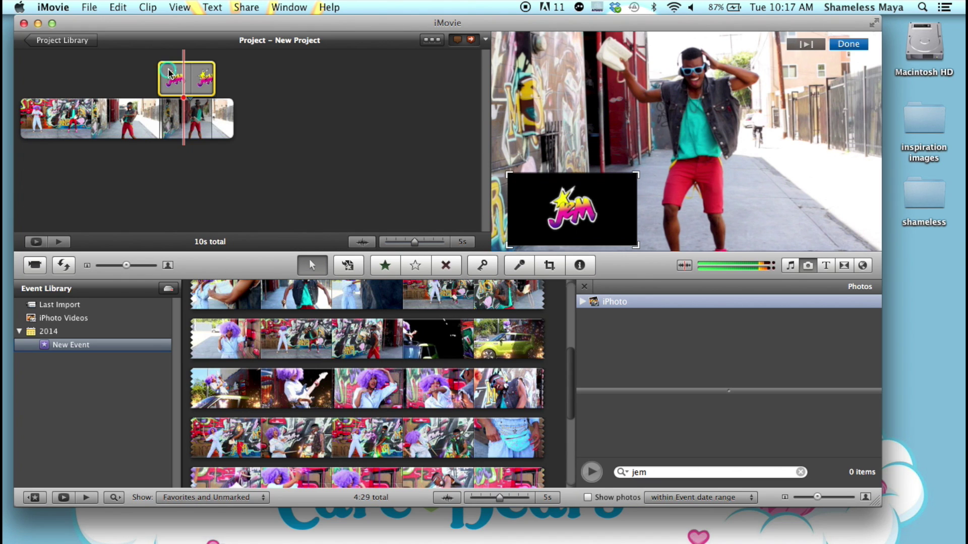
left_click(162, 88)
left_click(143, 71)
key("space")
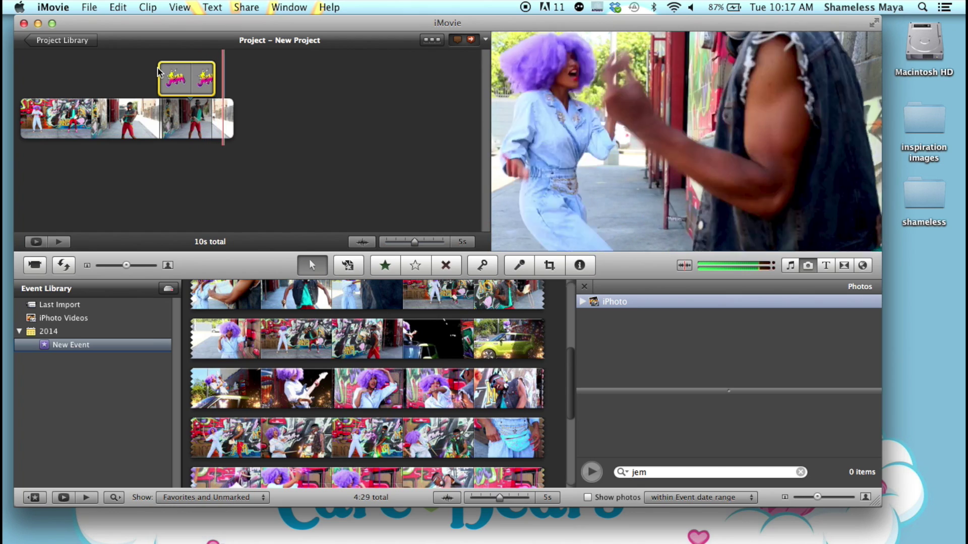
key("super+h")
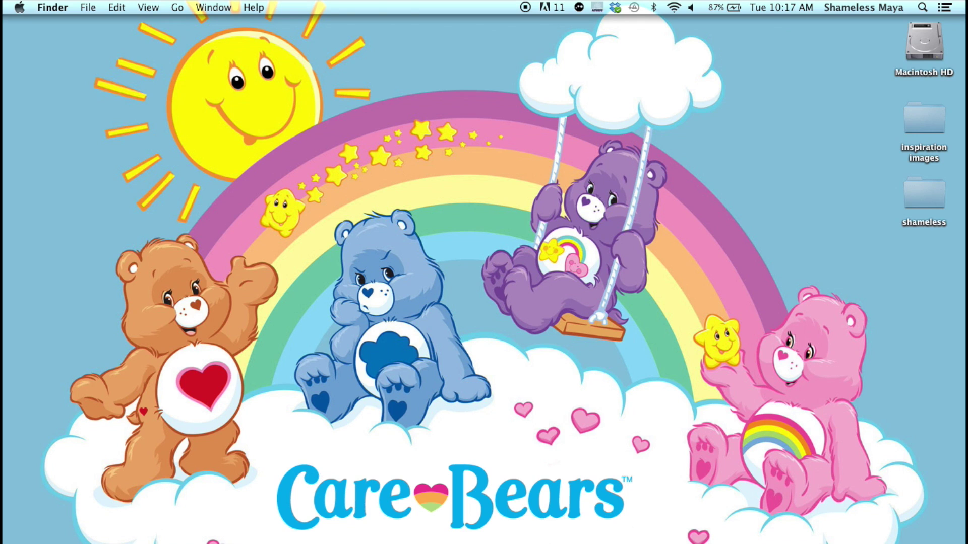
- In Final Cut Pro, drag the pow comic images from Finder above the dance clip
key("super+Tab")
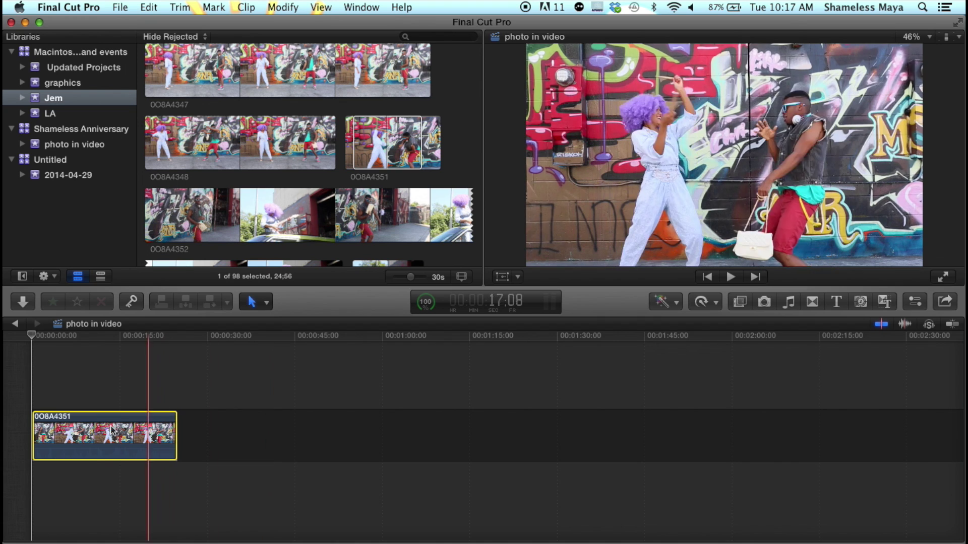
left_click(83, 427)
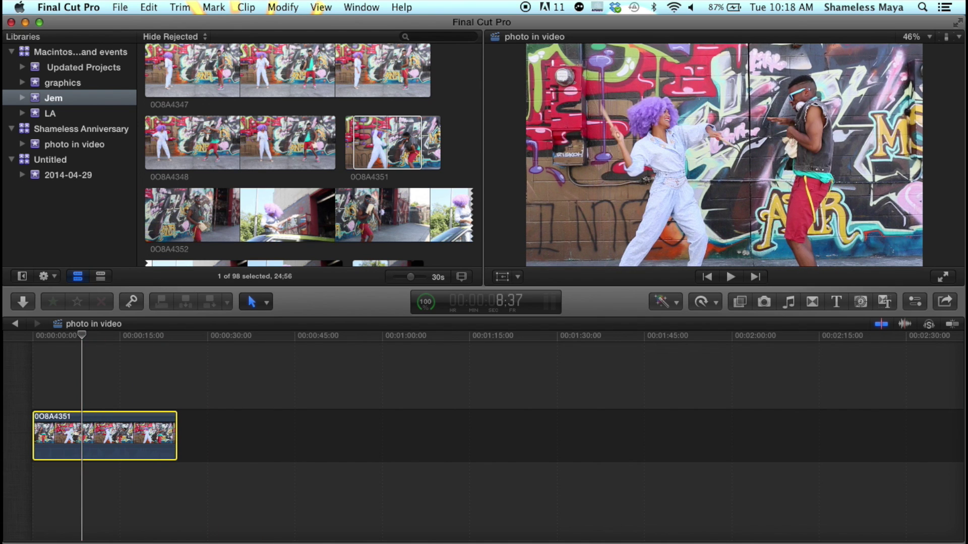
key("super+Tab")
left_click_drag(615, 229, 80, 382)
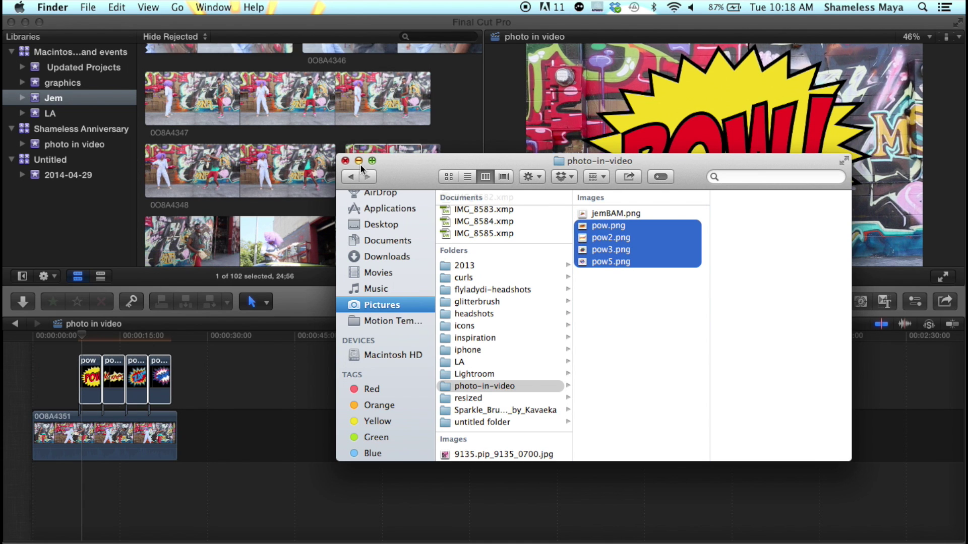
left_click(358, 161)
- Preview from about 7 seconds, then shorten the pow clip and lengthen pow2
left_click(133, 333)
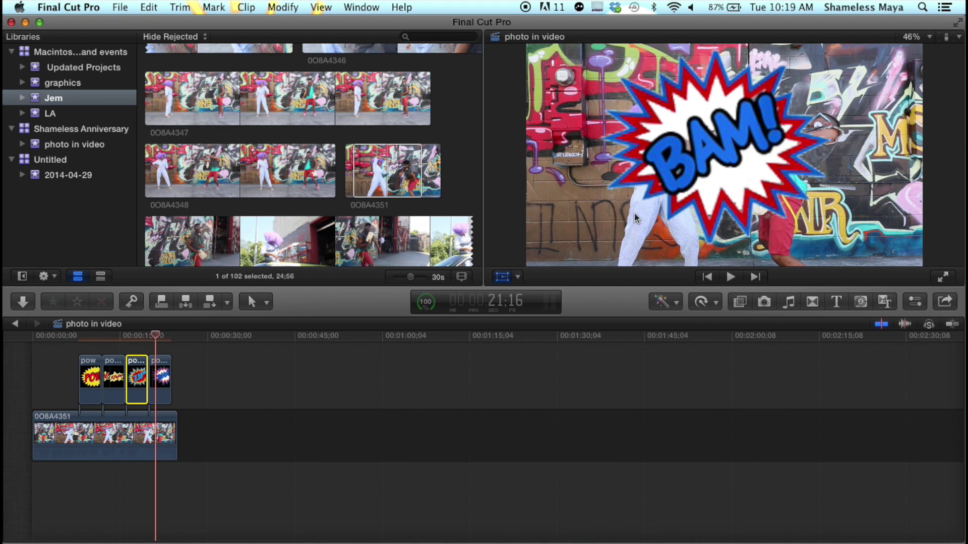
left_click(73, 335)
key("space")
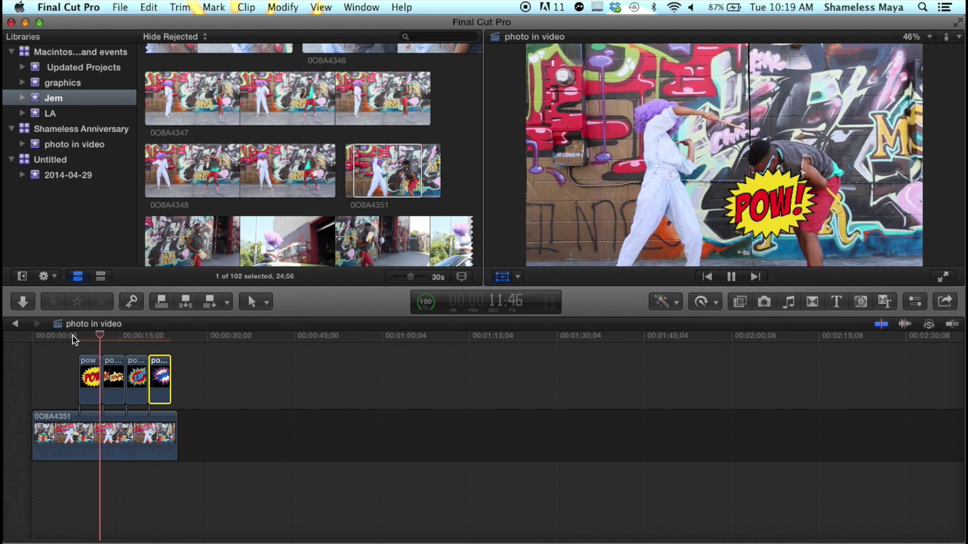
left_click_drag(101, 373, 88, 369)
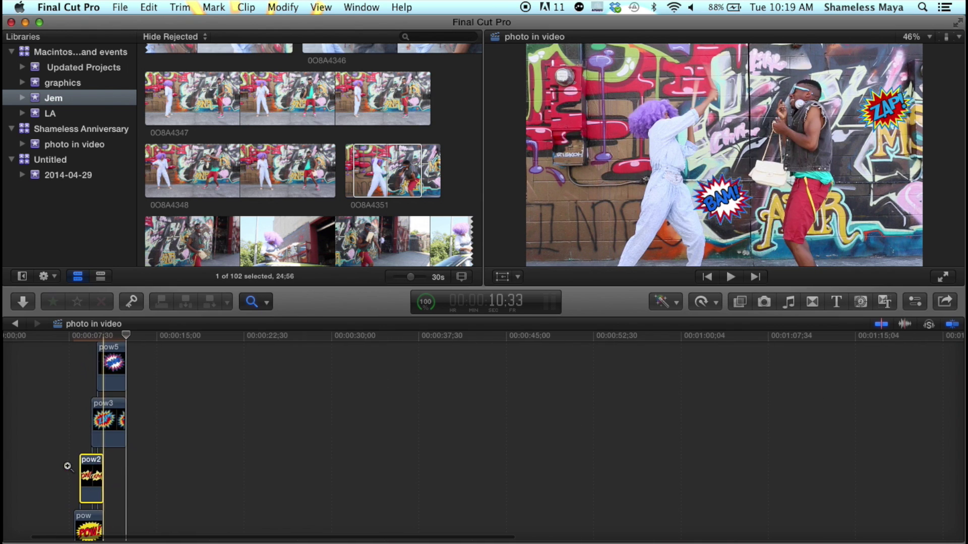
left_click_drag(103, 469, 128, 469)
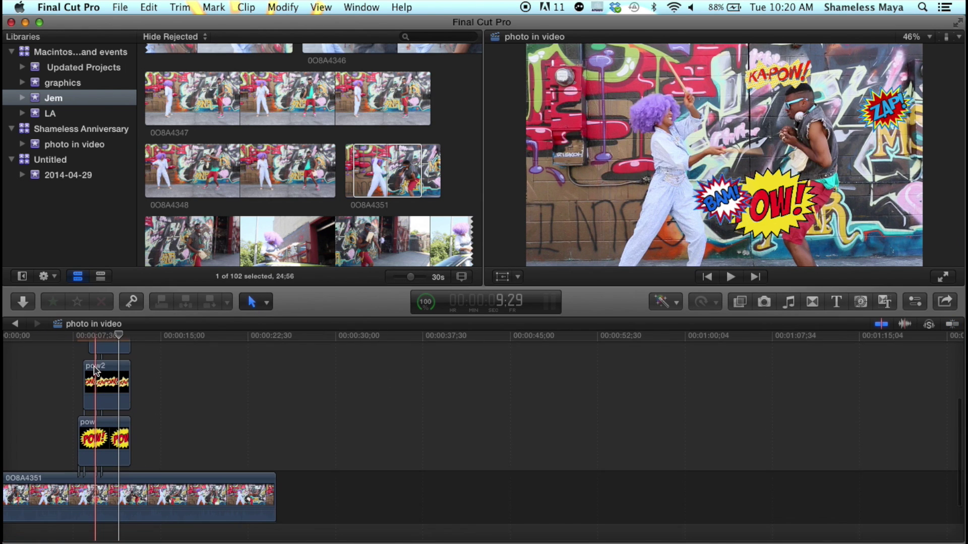
- Replay the overlays from about 8 seconds and from the pow clip to check timing
left_click(80, 337)
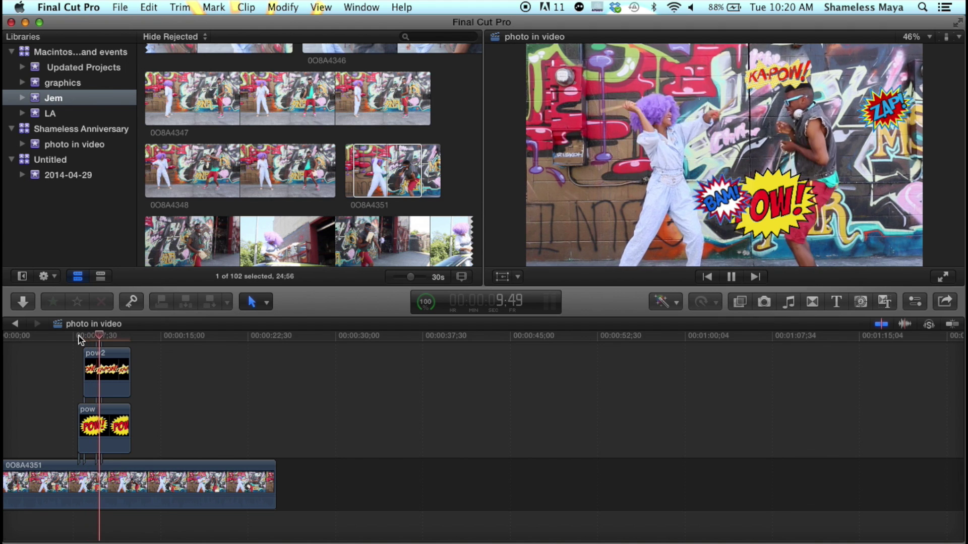
key("space")
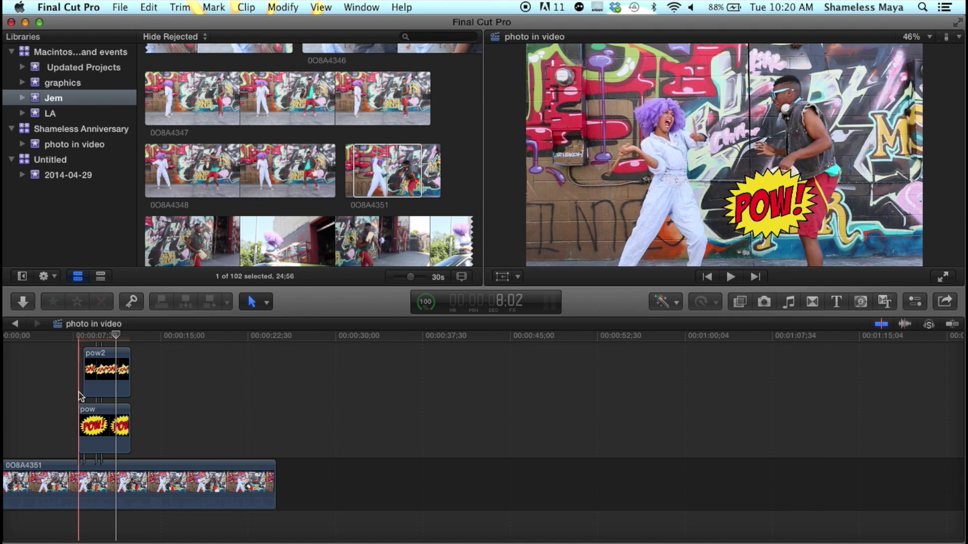
key("space")
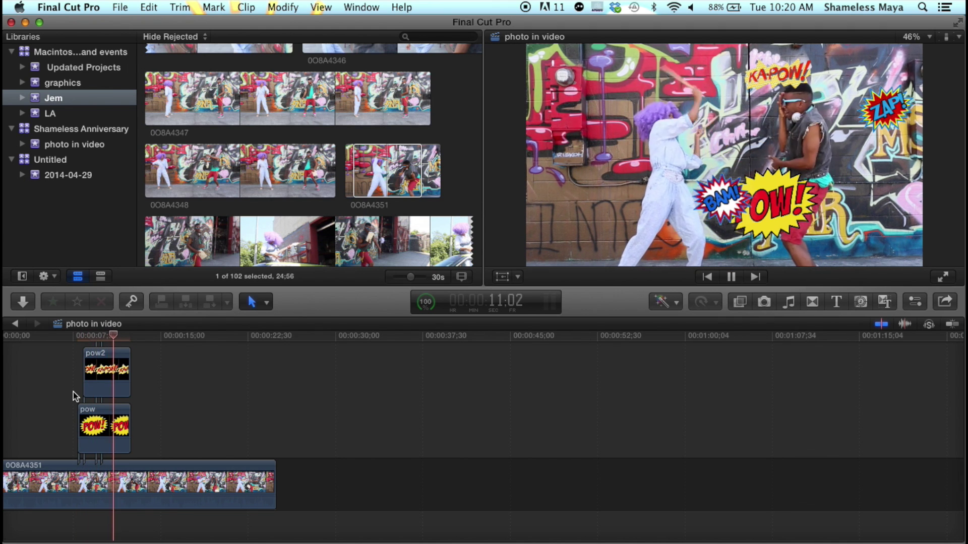
key("space")
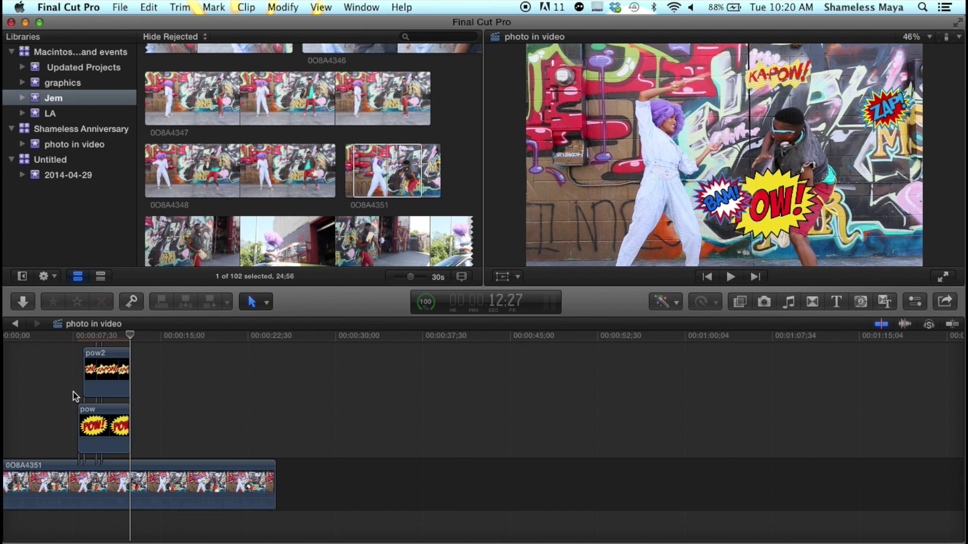
left_click(78, 411)
key("space")
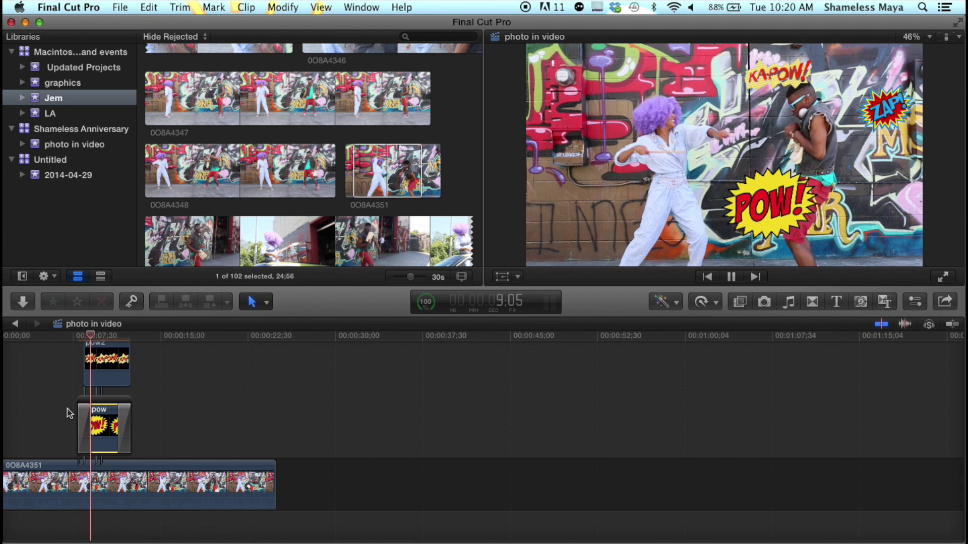
scroll(69, 404, "up", 3)
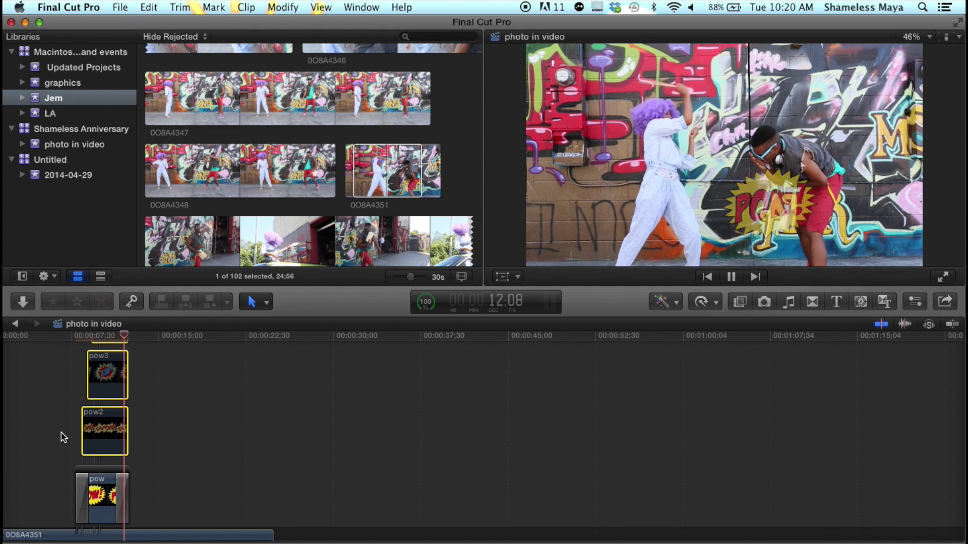
- Add Cross Dissolve transitions to the start and end of the pow clip
key("space")
left_click(83, 491)
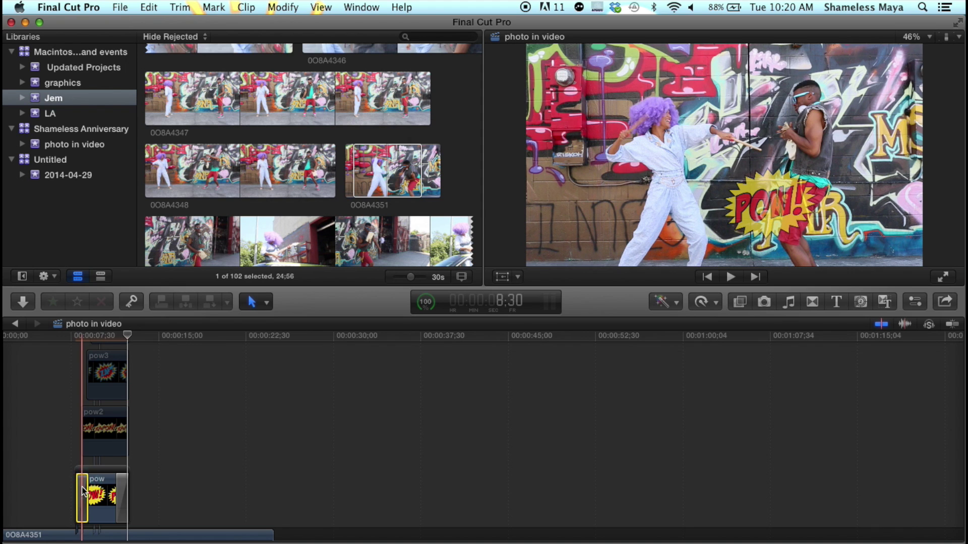
left_click(812, 301)
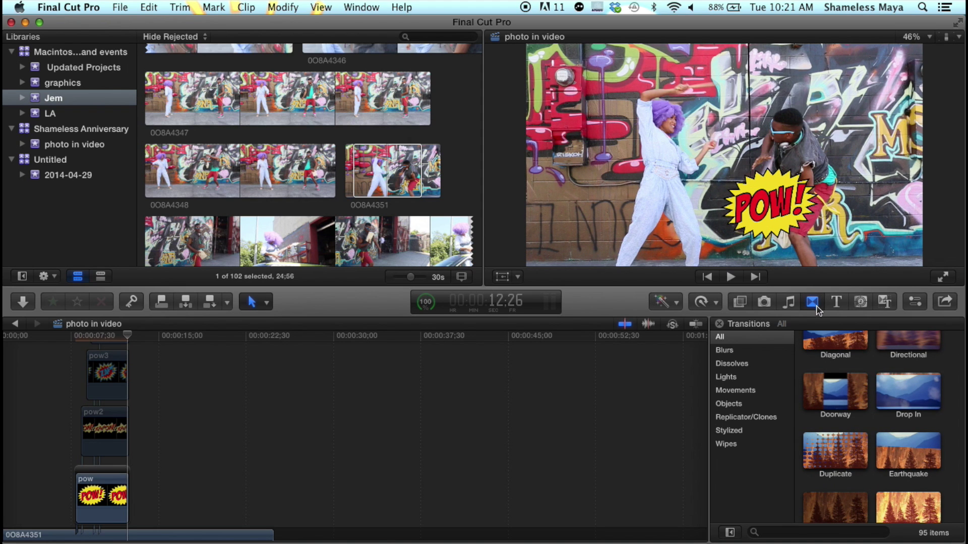
scroll(922, 448, "up", 10)
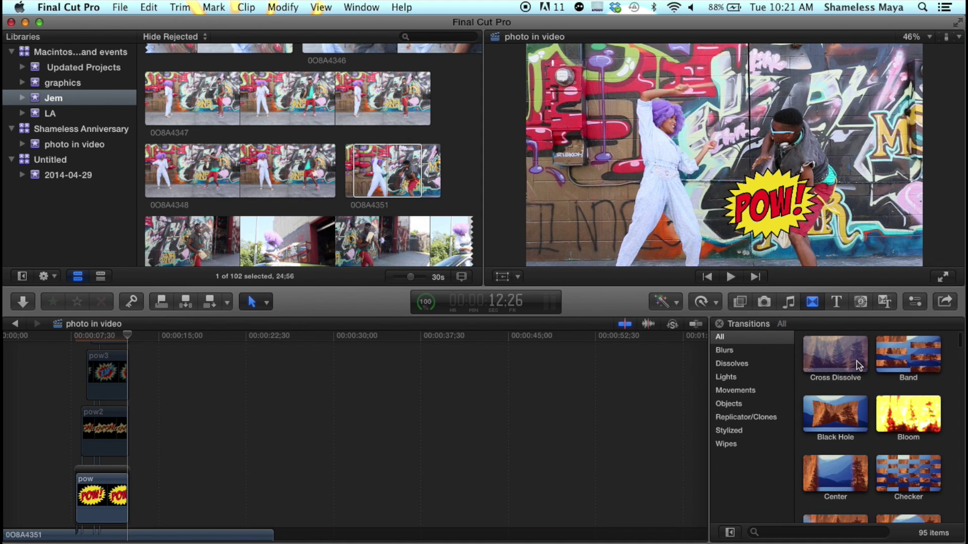
left_click_drag(853, 365, 86, 498)
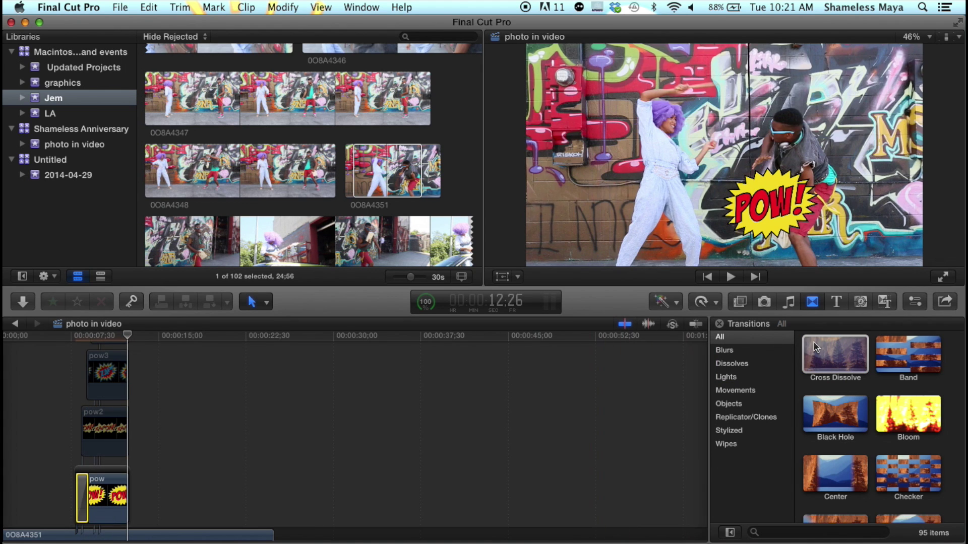
left_click_drag(815, 347, 125, 502)
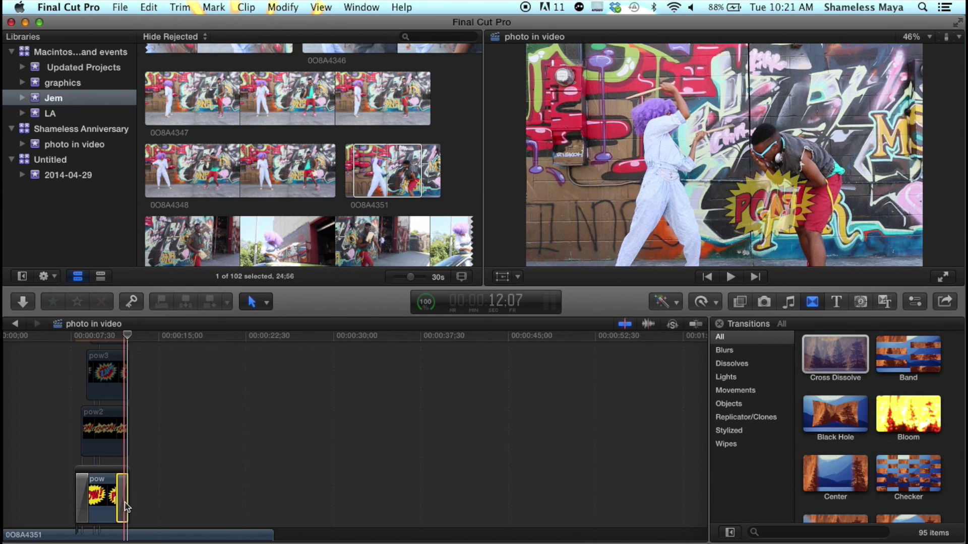
- Preview the fade, then select the pow, pow2 and pow3 overlay clips
key("space")
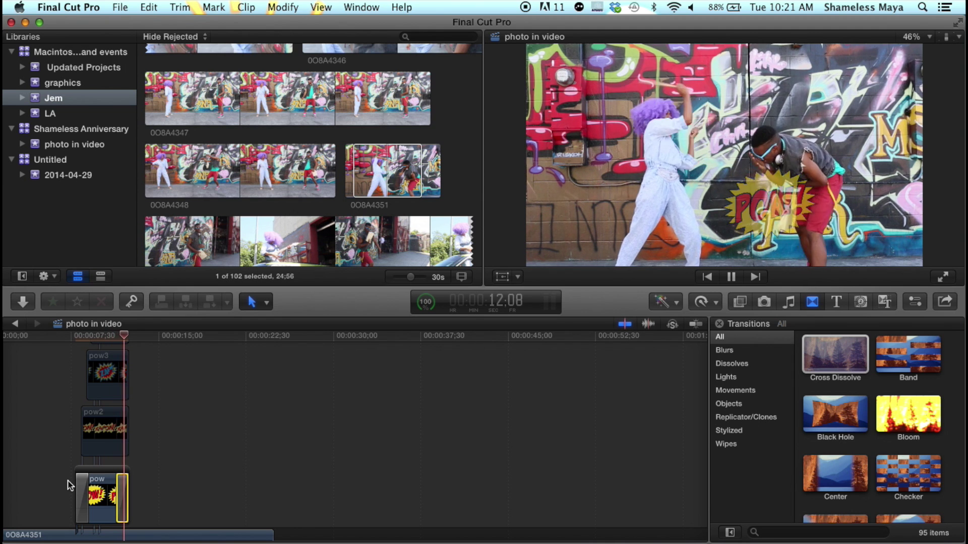
key("space")
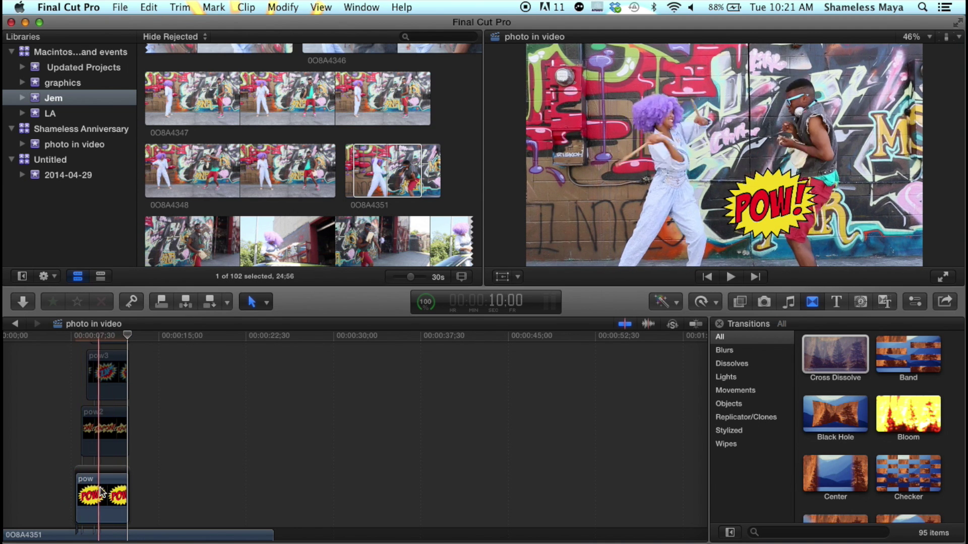
left_click(101, 491)
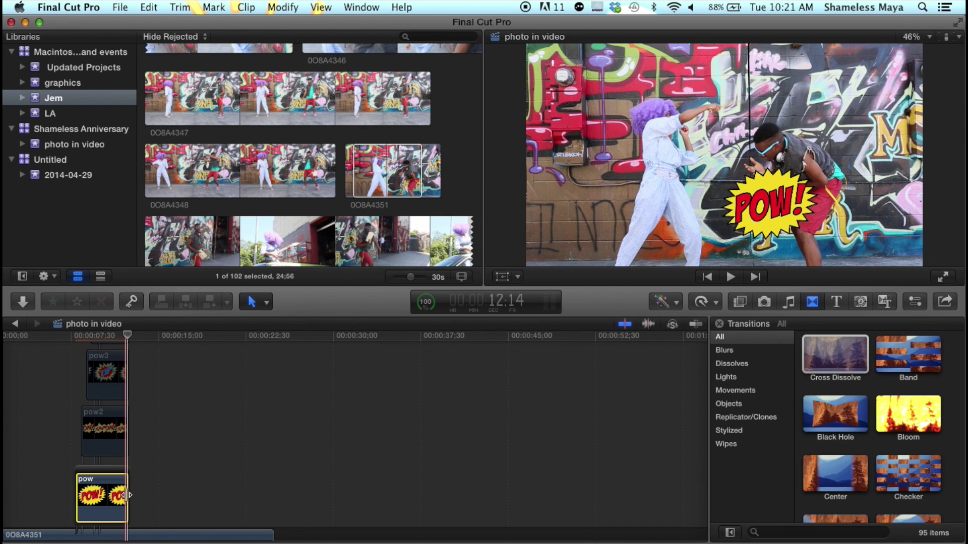
left_click_drag(108, 492, 78, 486)
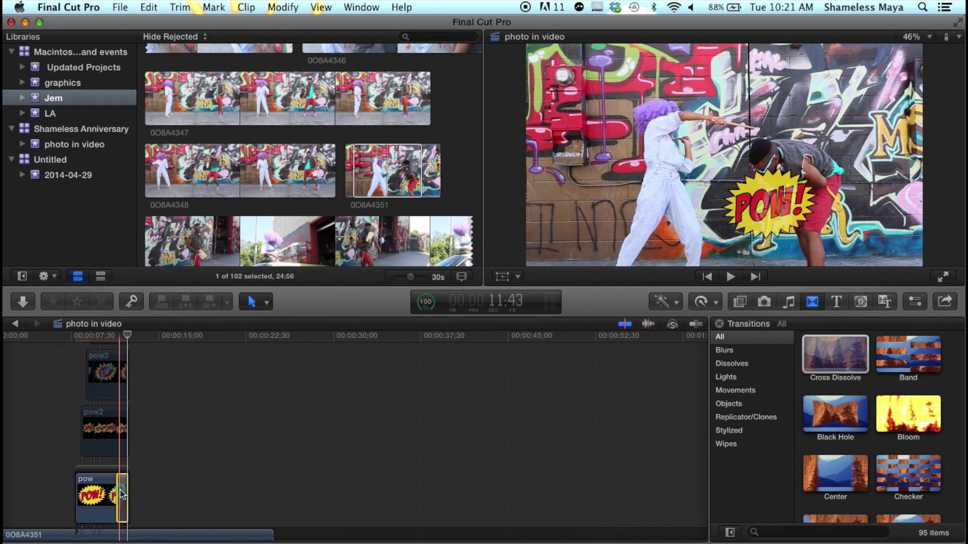
- Delete the pow overlays, place the playhead at the 0O8A4351 clip's end, and show the LA event
key("Delete")
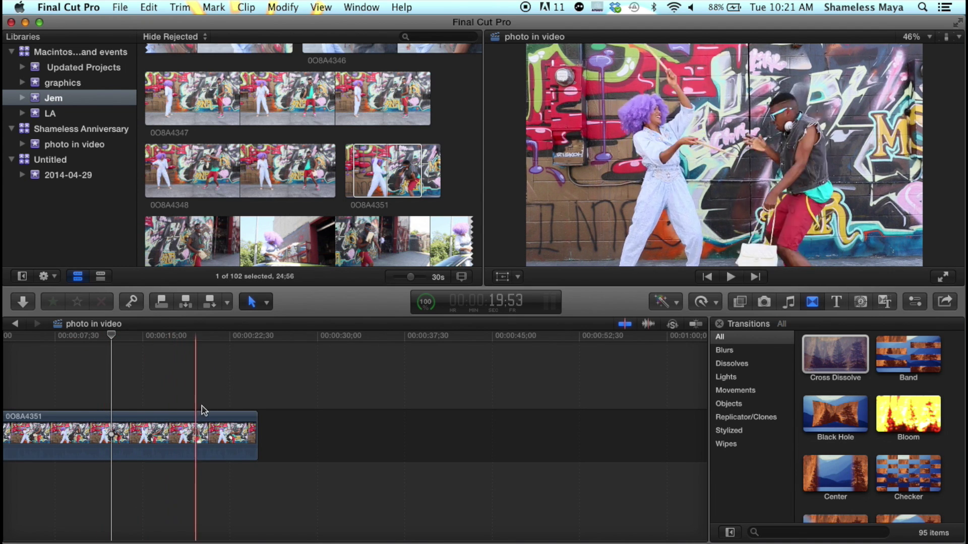
left_click(289, 403)
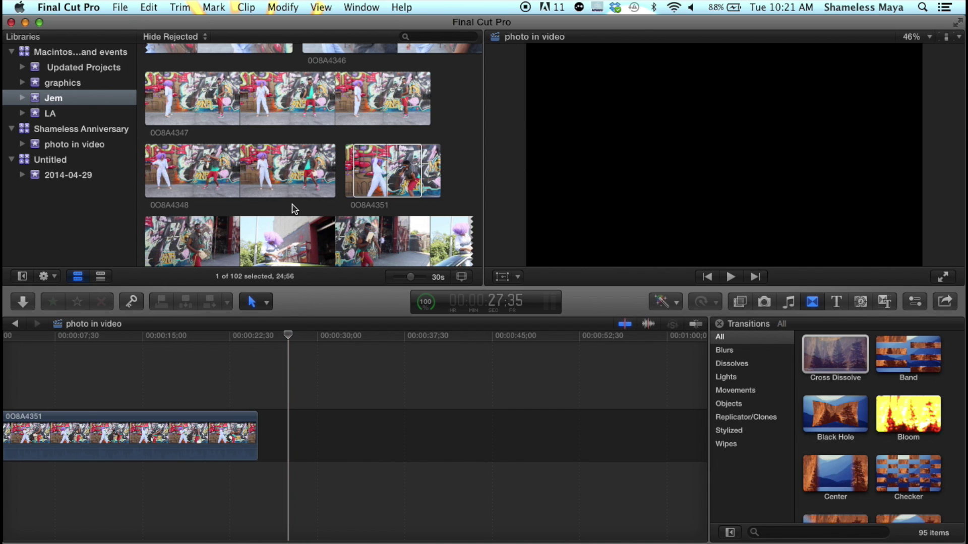
scroll(395, 218, "up", 5)
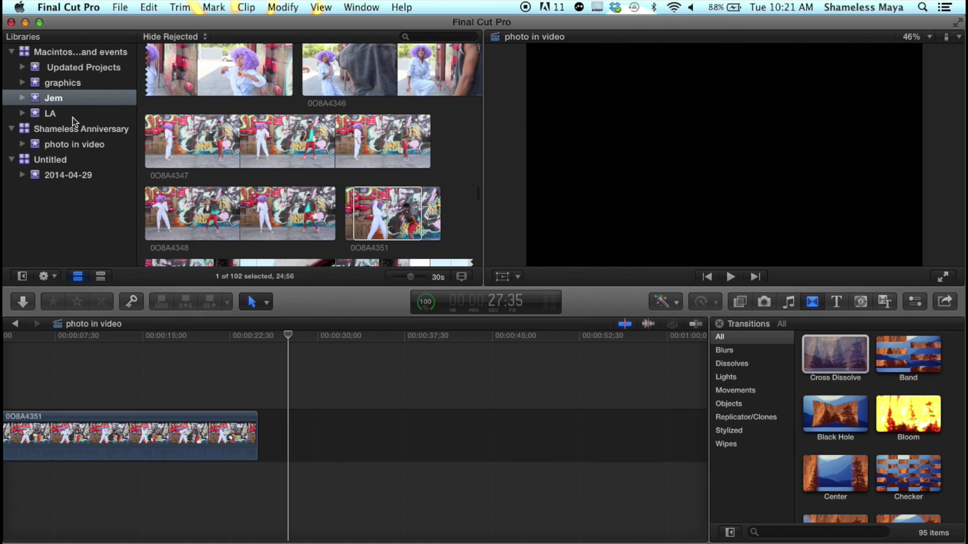
left_click(73, 117)
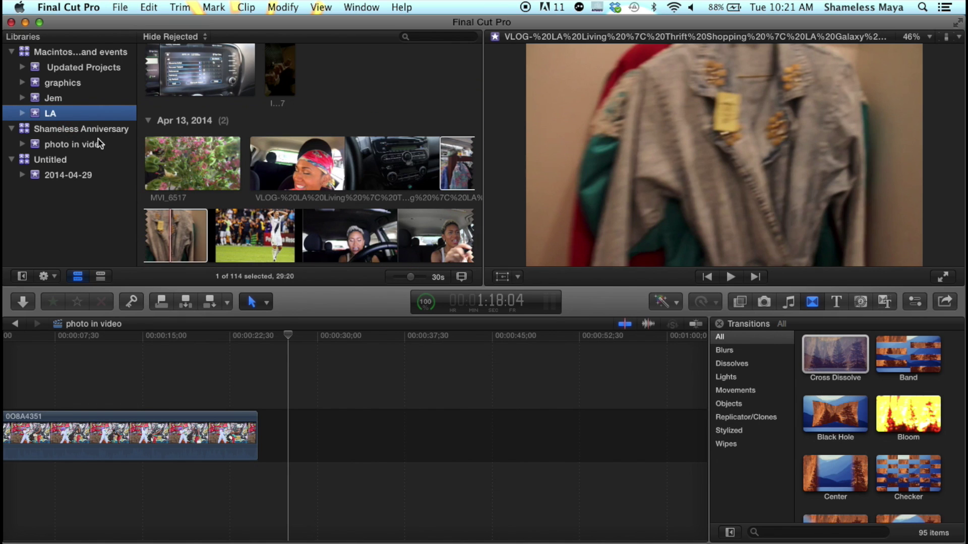
scroll(188, 167, "down", 6)
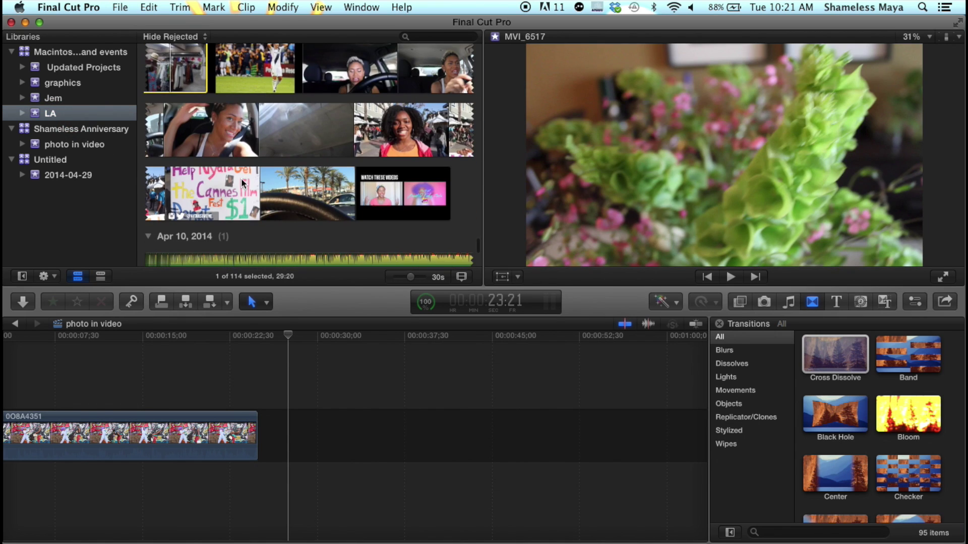
- Append the LA VLOG clip and connect the Kinky Curls tutorial above it, nudged 8 frames left
left_click_drag(219, 139, 283, 434)
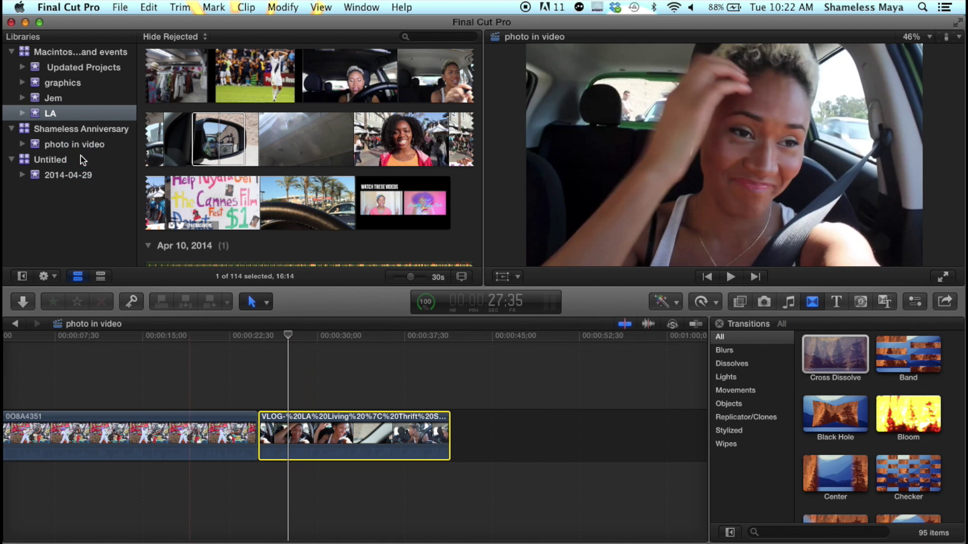
left_click(186, 157)
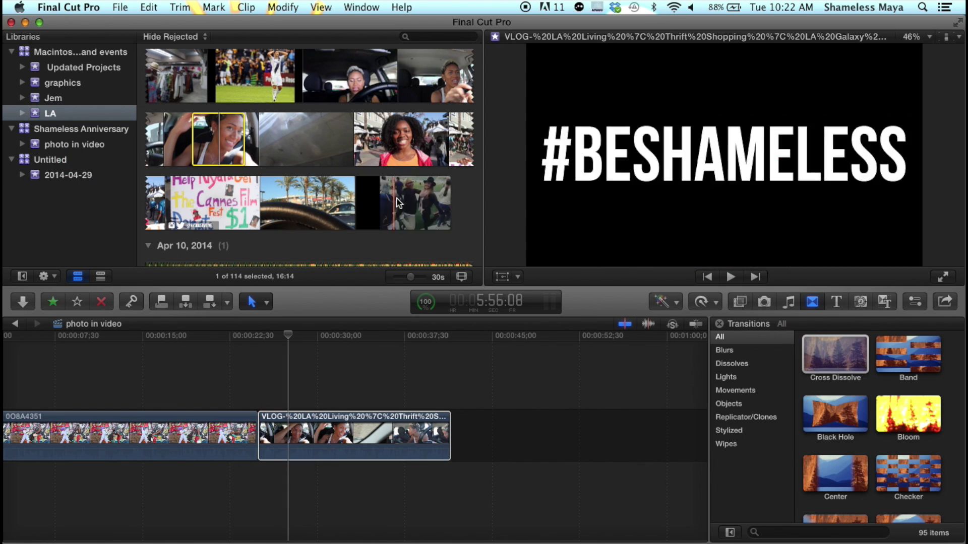
left_click(53, 98)
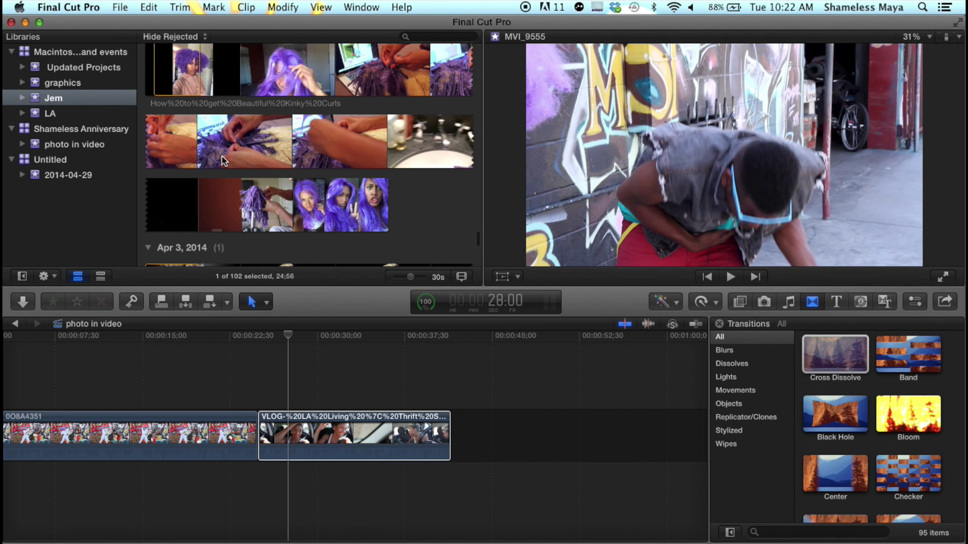
left_click(320, 60)
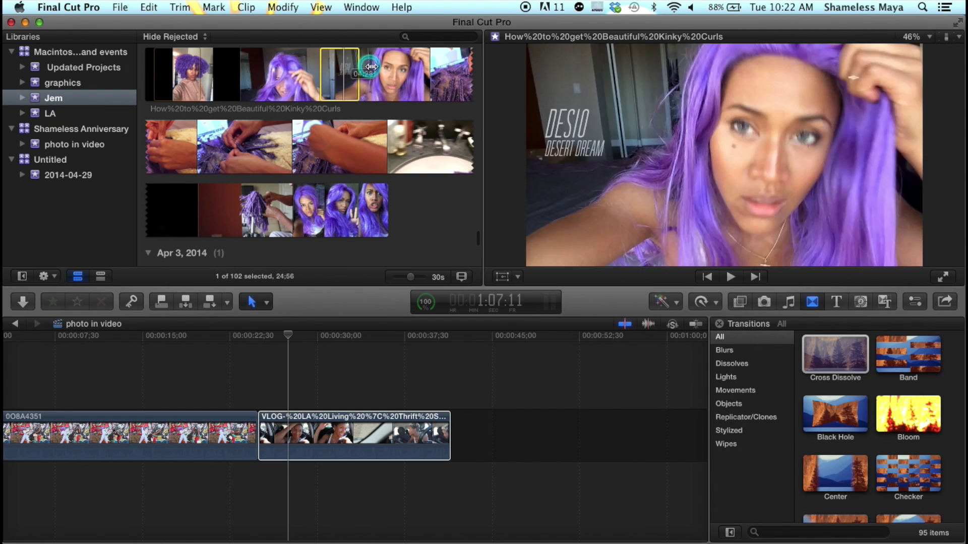
left_click_drag(333, 346, 259, 374)
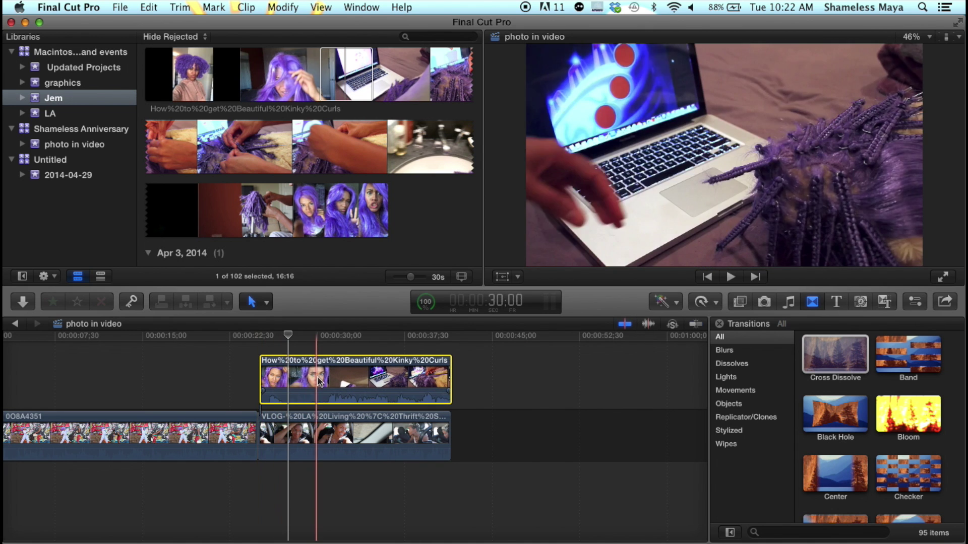
left_click_drag(333, 378, 322, 389)
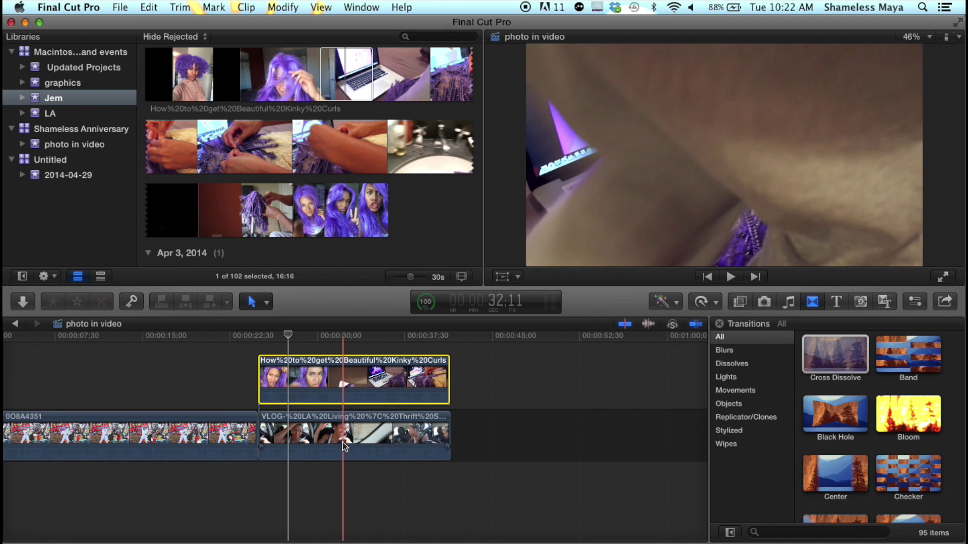
left_click(343, 443)
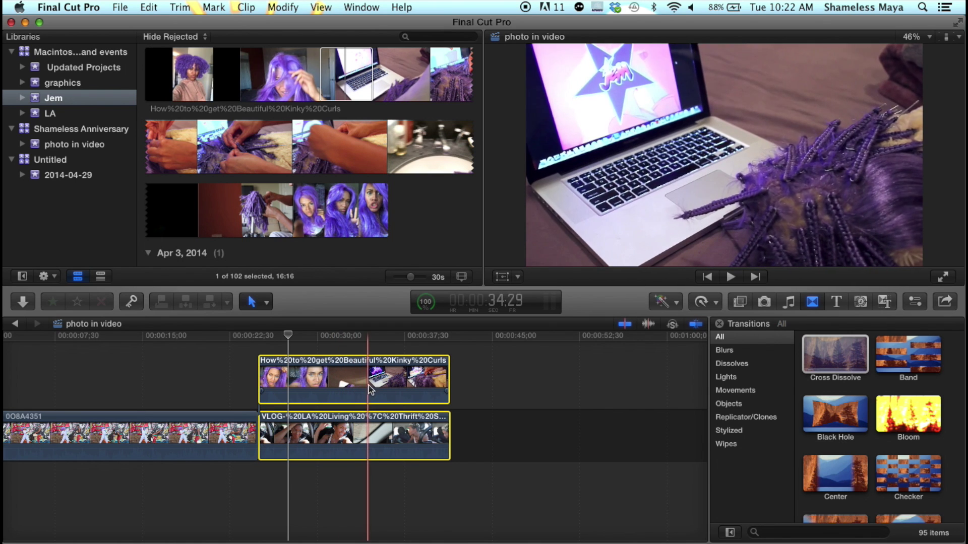
- Scale both stacked clips down to about 41% with the viewer's Transform handles
left_click(503, 277)
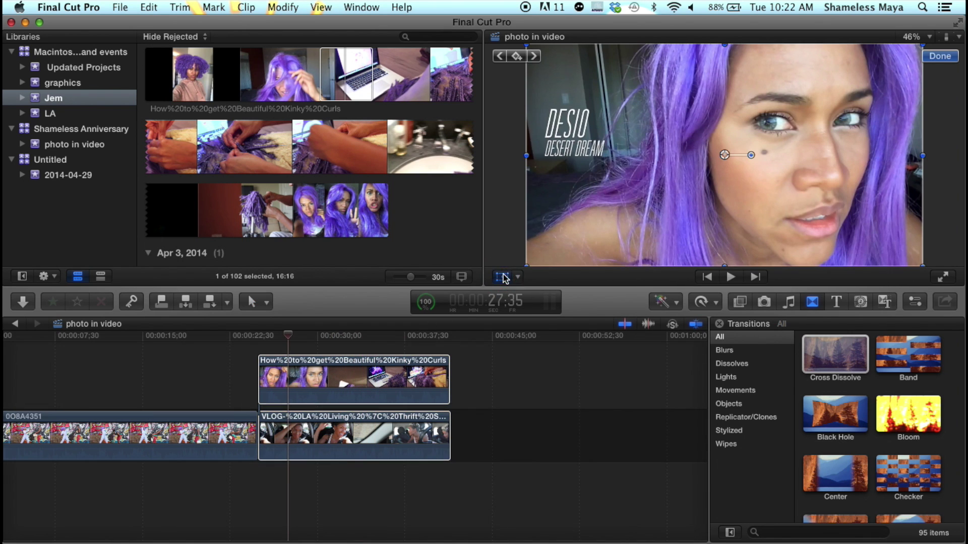
left_click_drag(921, 46, 806, 110)
left_click_drag(804, 145, 796, 149)
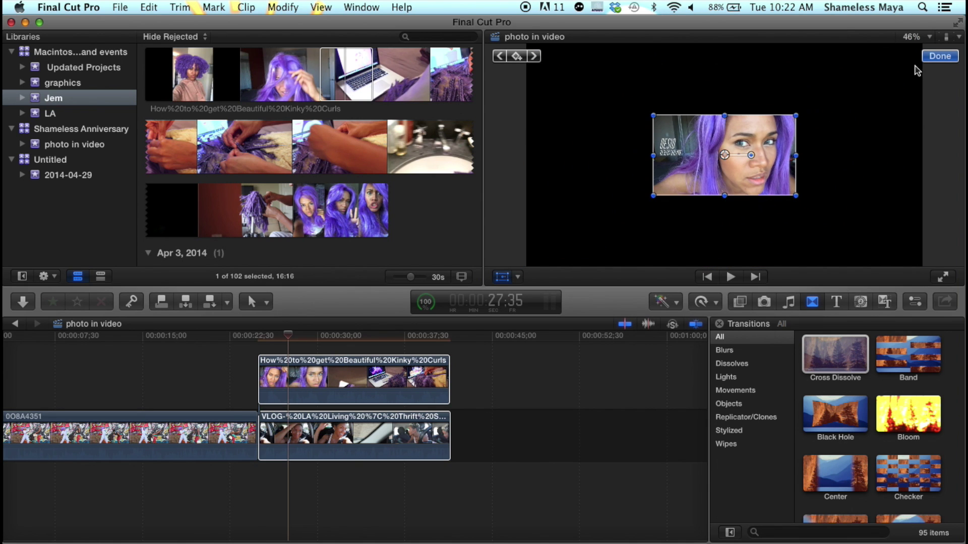
left_click(938, 57)
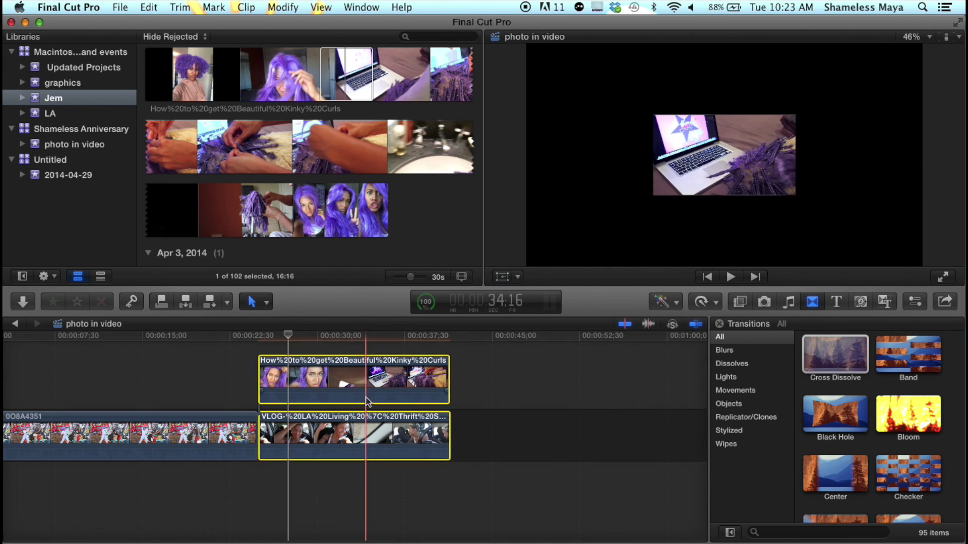
- Move the Kinky Curls tutorial box to the left and the LA vlog box to the right
left_click(357, 348)
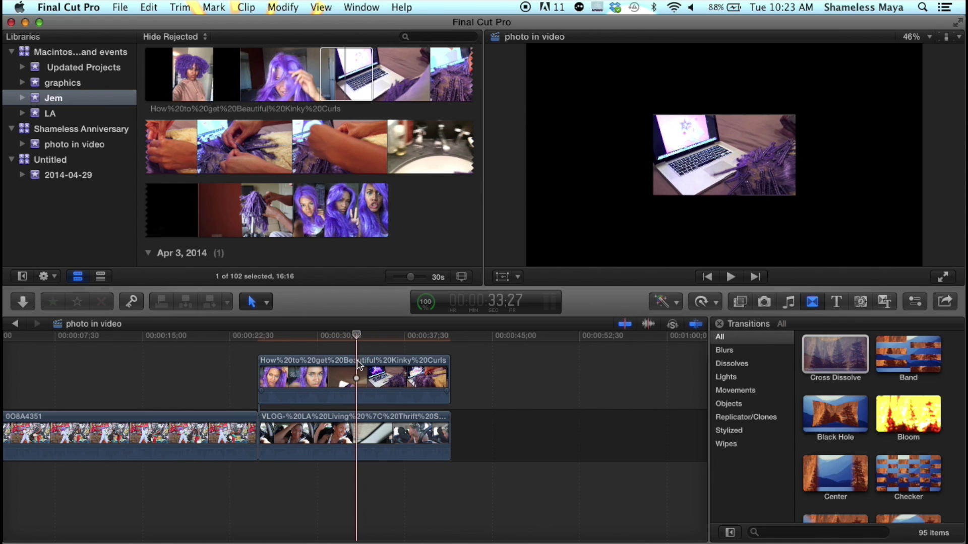
left_click(356, 364)
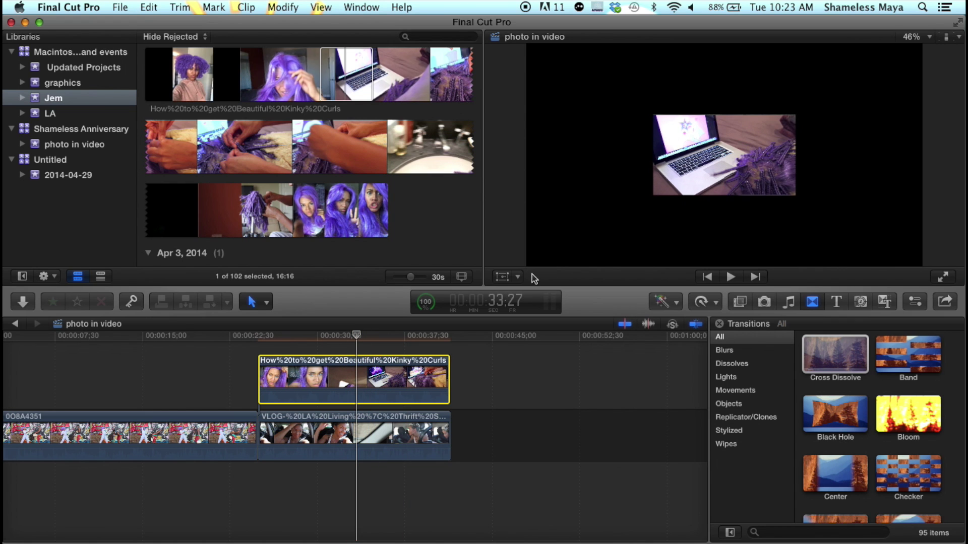
left_click(524, 253)
left_click(502, 278)
left_click(702, 179)
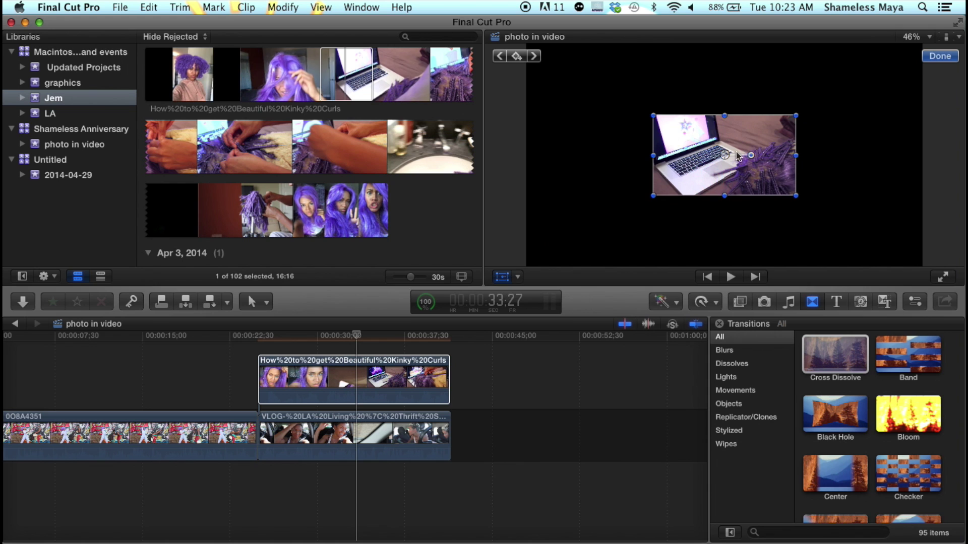
left_click_drag(737, 156, 644, 156)
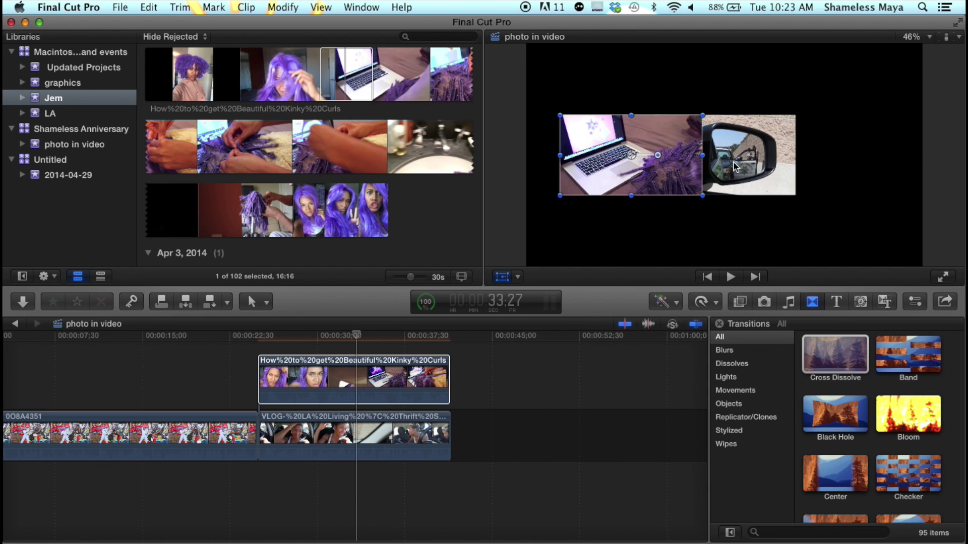
left_click_drag(733, 162, 814, 158)
- Place a Centered title above the clips and set its Line 1 font to Handwriting - Dakota
left_click(837, 302)
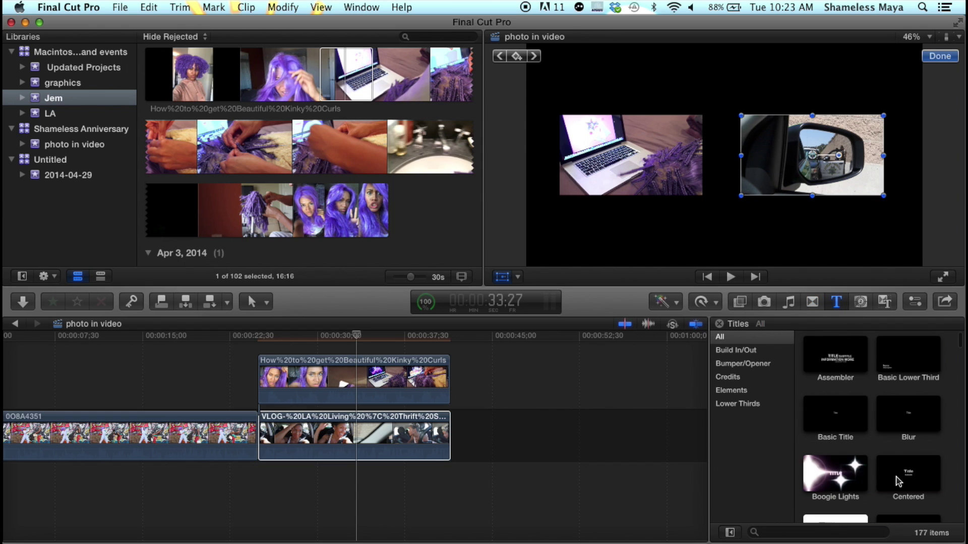
left_click_drag(908, 474, 268, 354)
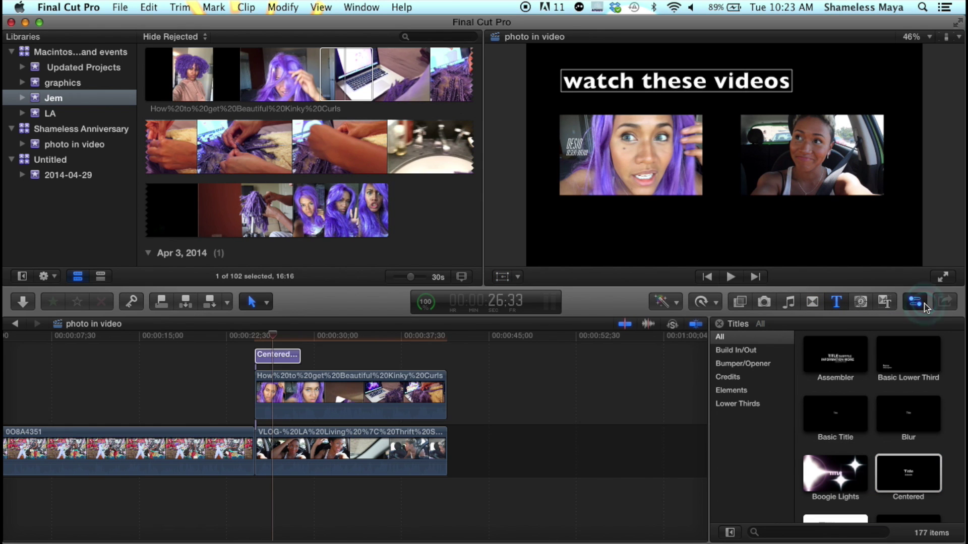
left_click(915, 302)
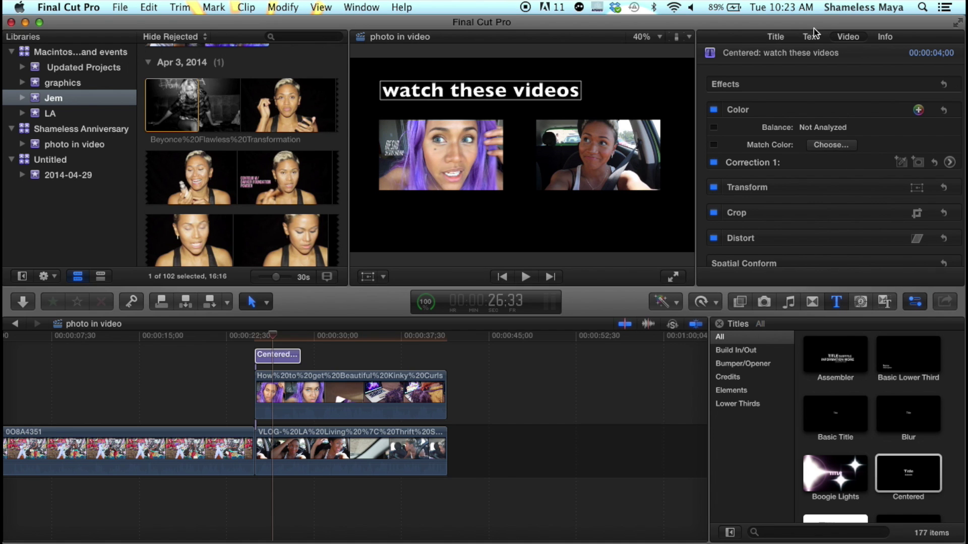
left_click(809, 37)
left_click(812, 187)
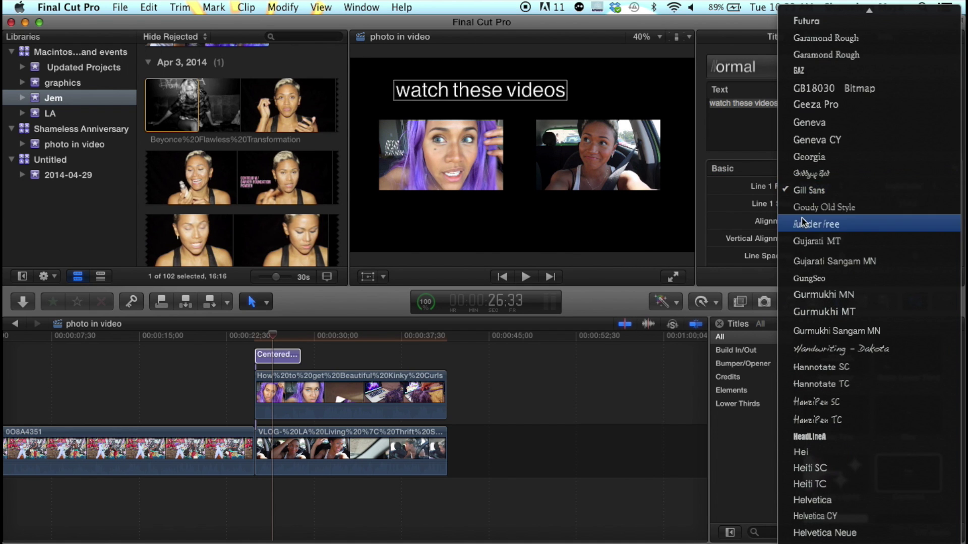
left_click(836, 349)
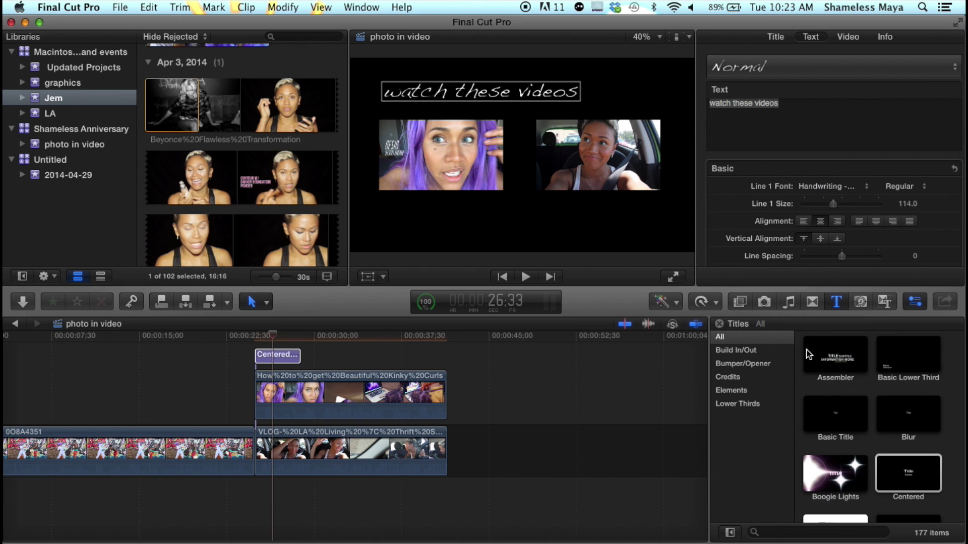
left_click(287, 356)
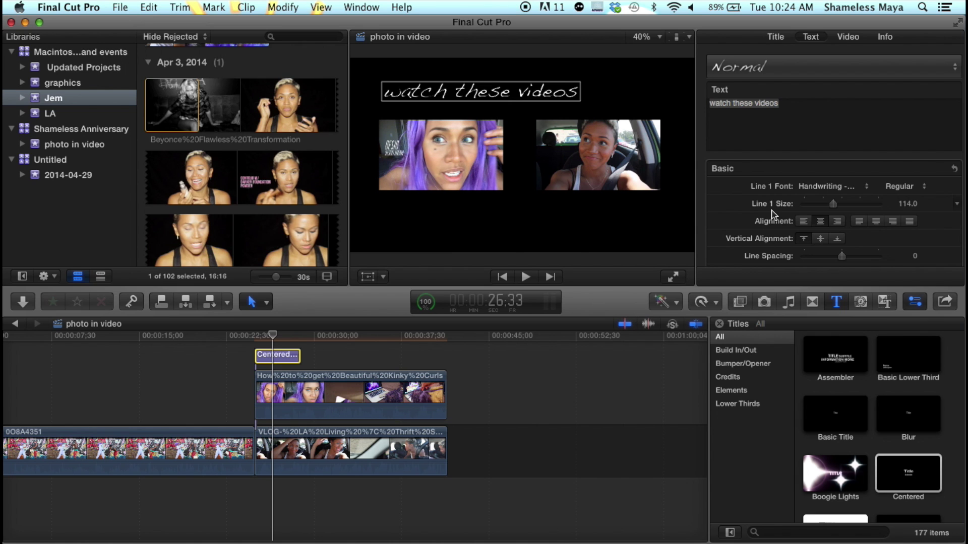
scroll(353, 352, "left", 3)
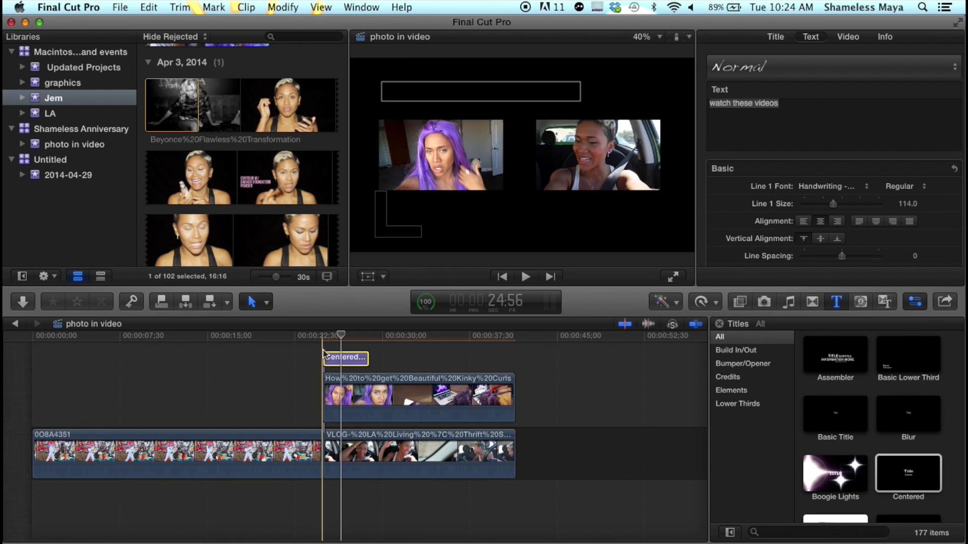